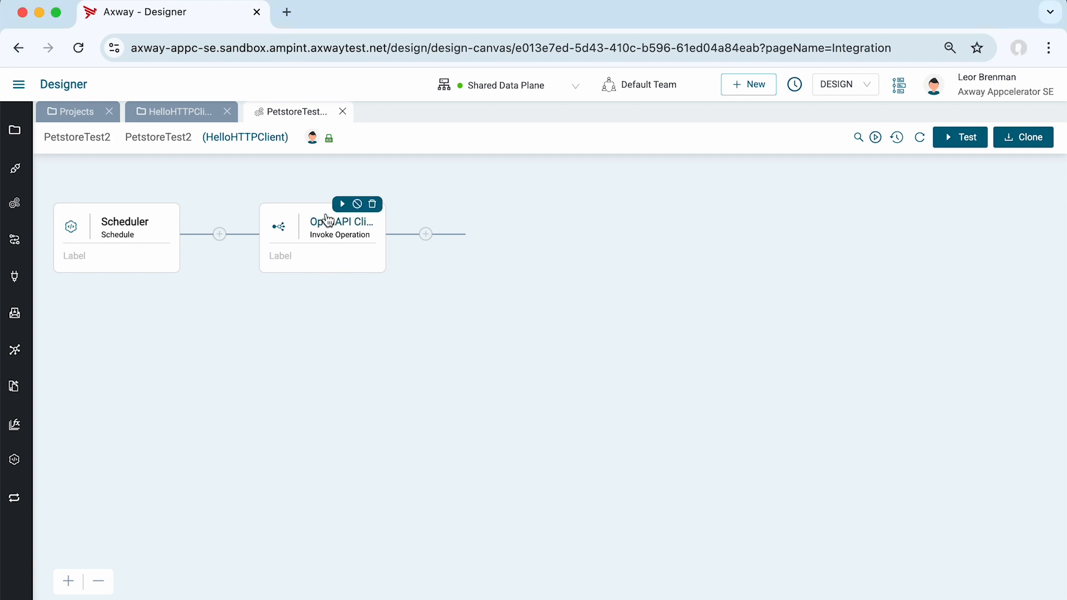
Examine the response fields, including category, of findPetsByStatusOutput in the OpenAPI Client component, and close its settings.
click(329, 224)
click(1002, 438)
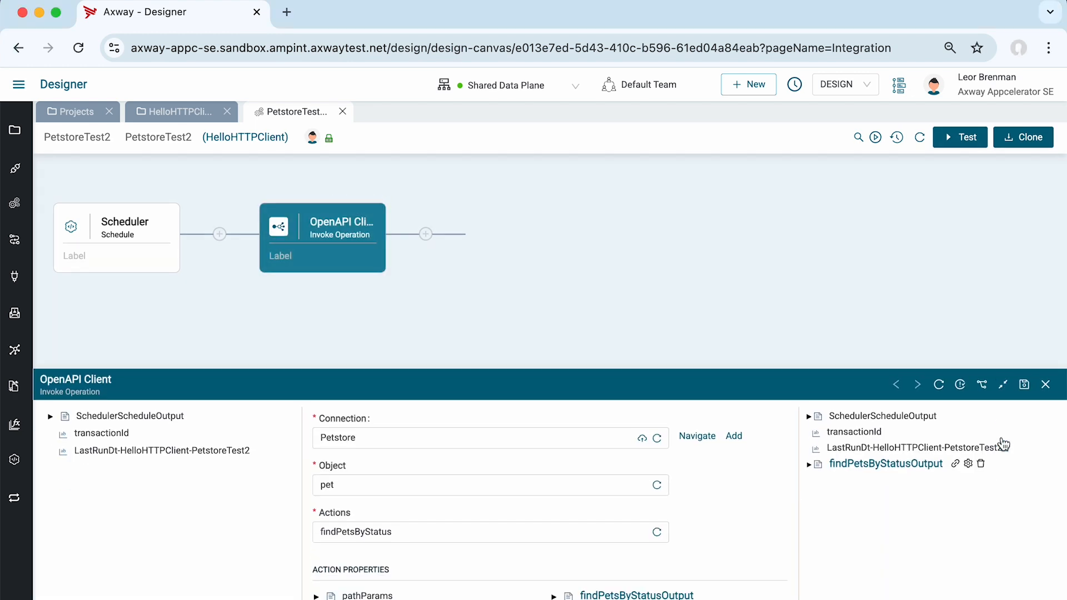
click(553, 383)
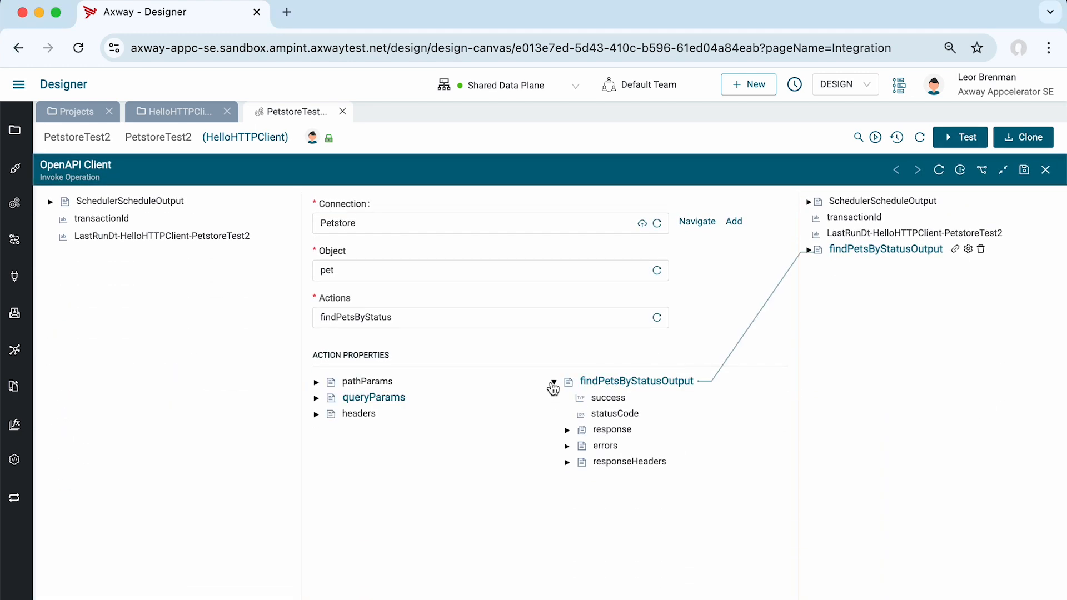
click(567, 429)
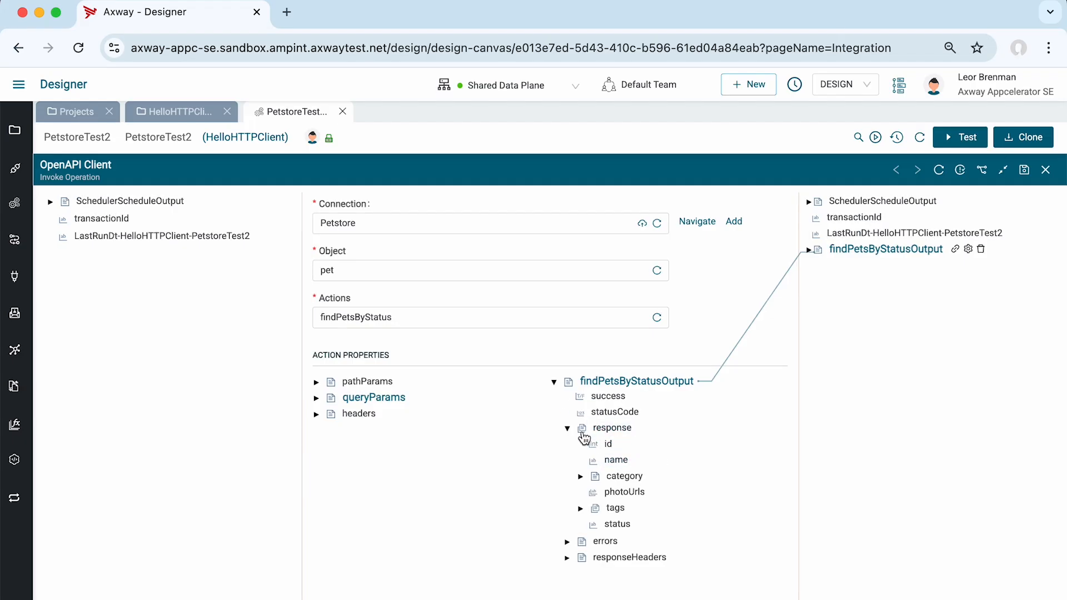
click(580, 477)
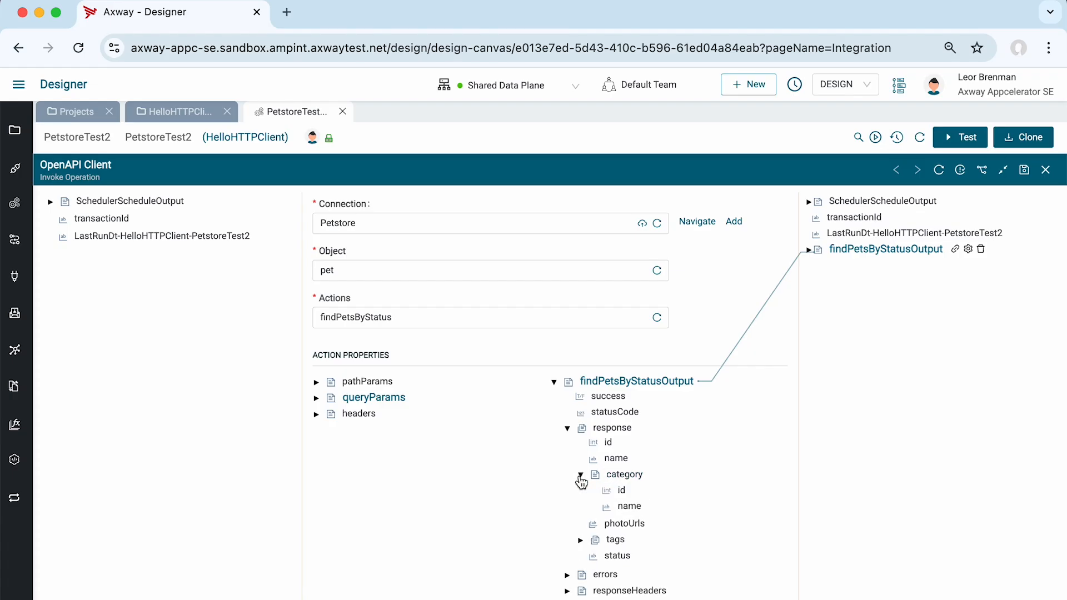
click(1046, 169)
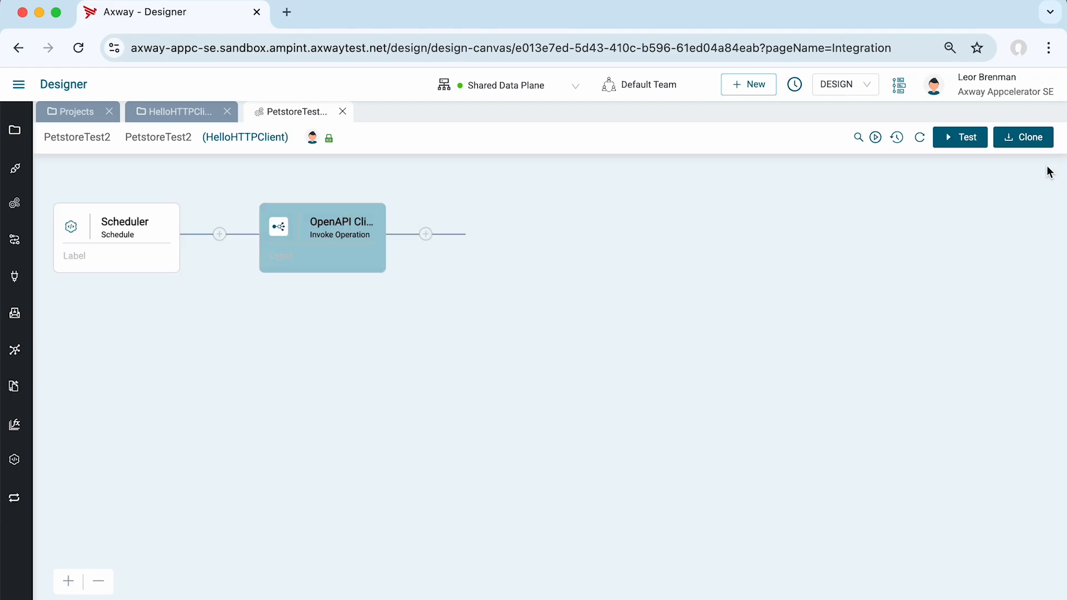
Add a For-each component after the OpenAPI Client component.
click(428, 235)
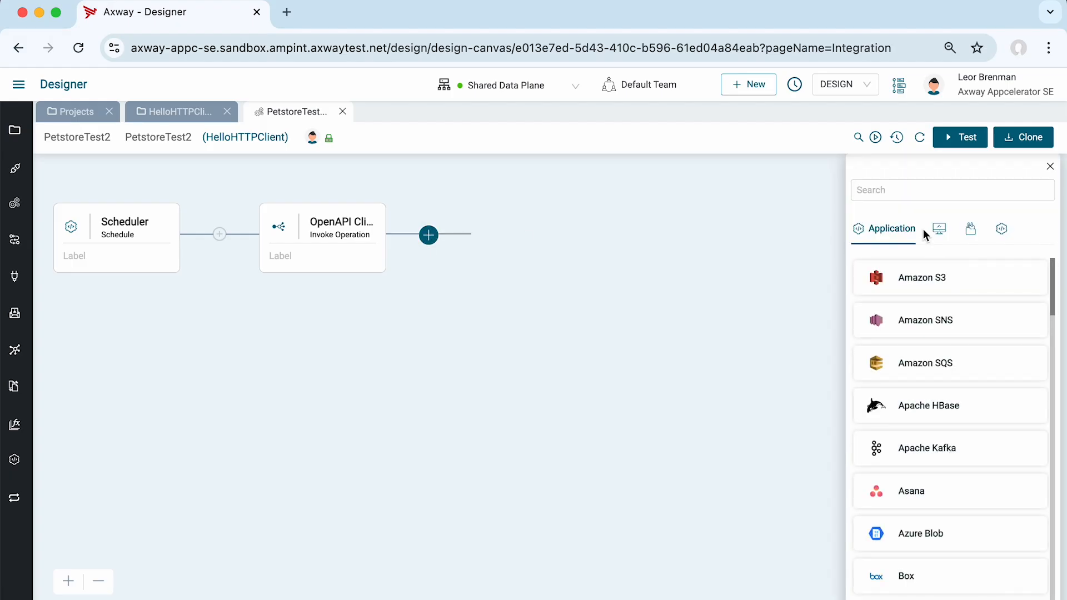
click(939, 230)
scroll(939, 336, down, 3)
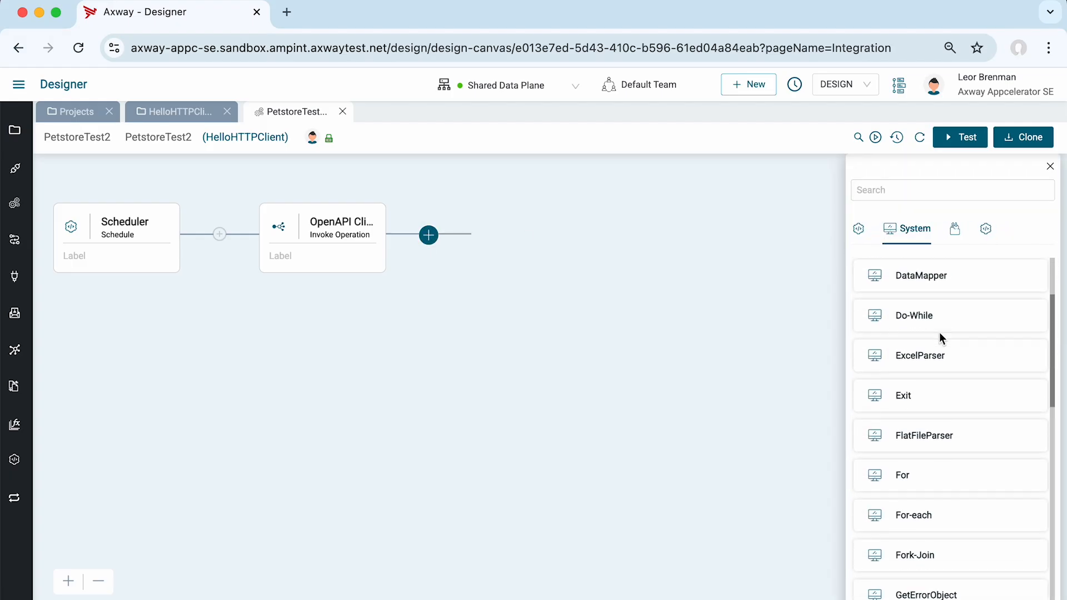
scroll(919, 312, down, 1)
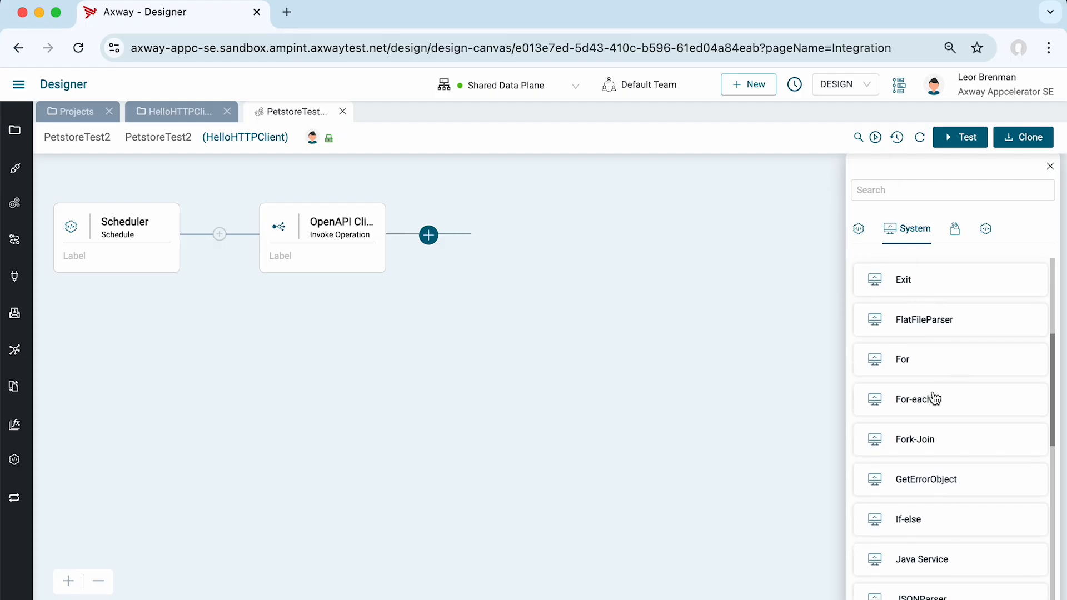
click(911, 404)
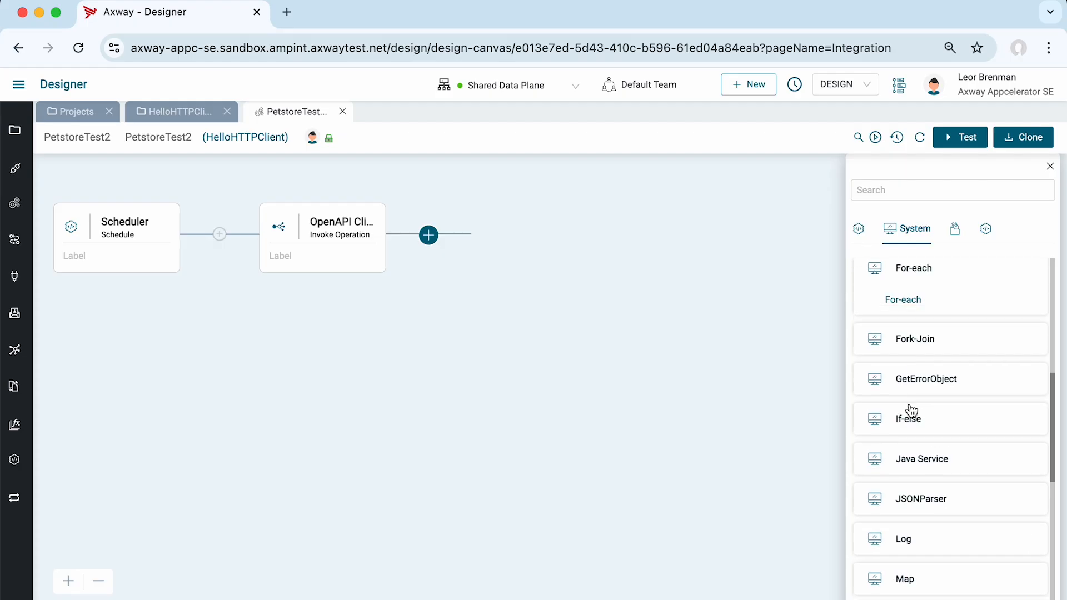
click(897, 303)
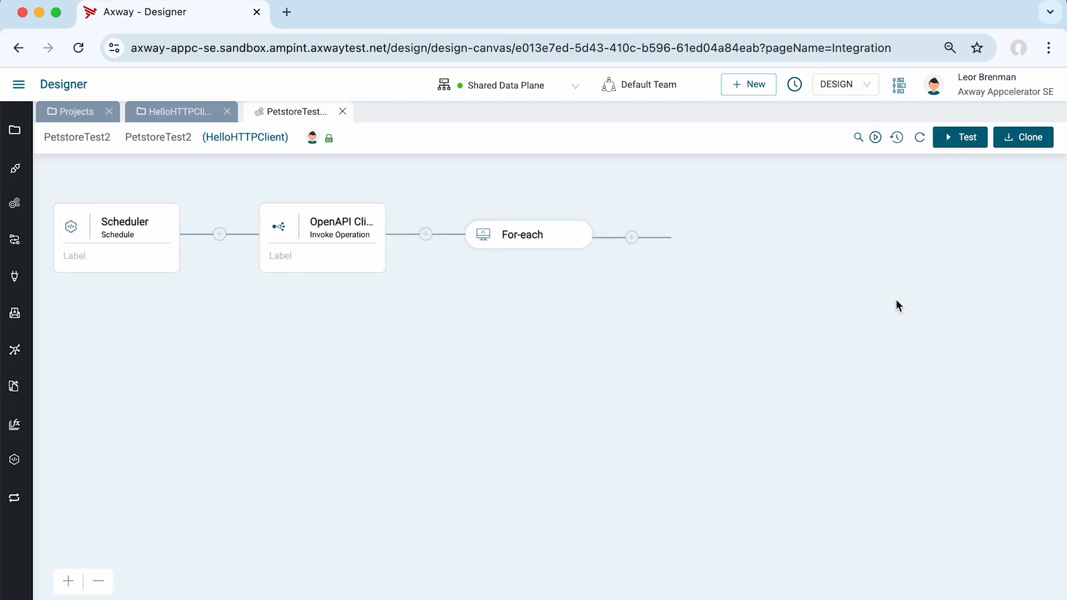
Configure the For-each with the response array of findPetsByStatusOutput as its InputList and save the configuration.
click(553, 218)
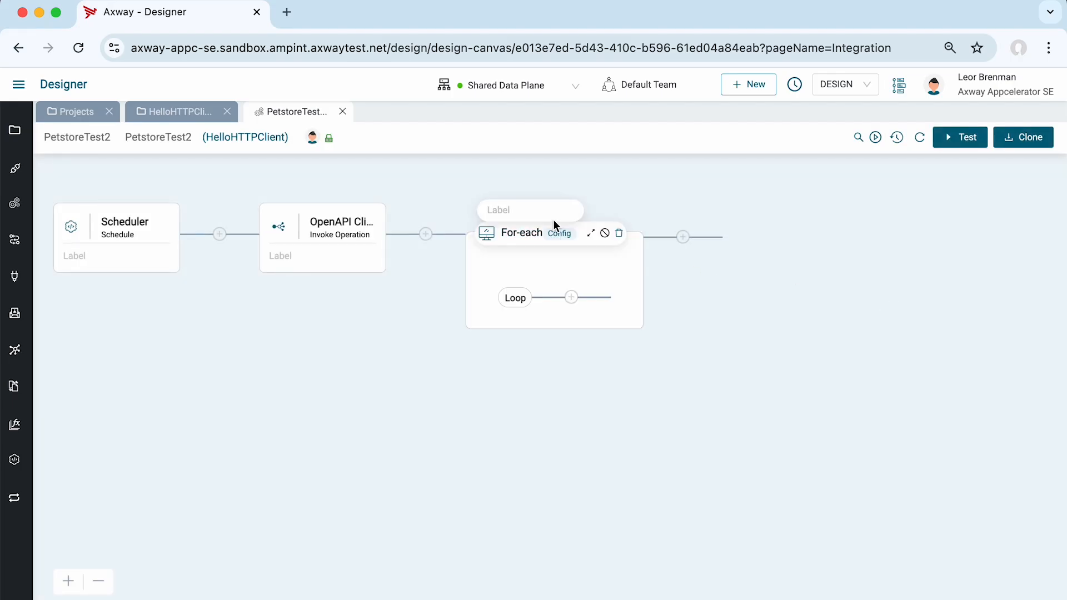
click(553, 232)
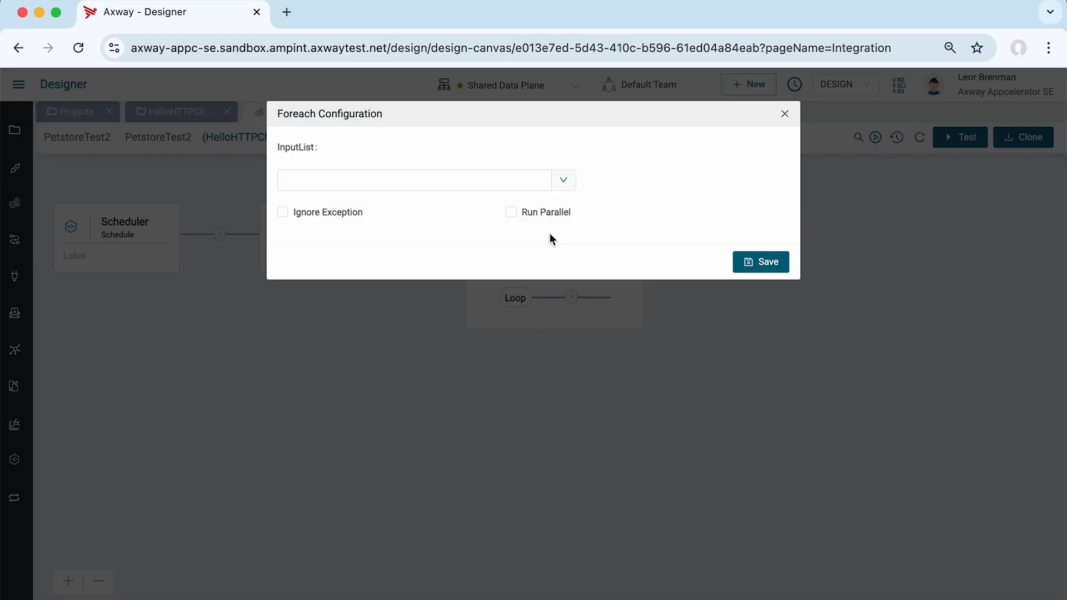
click(564, 182)
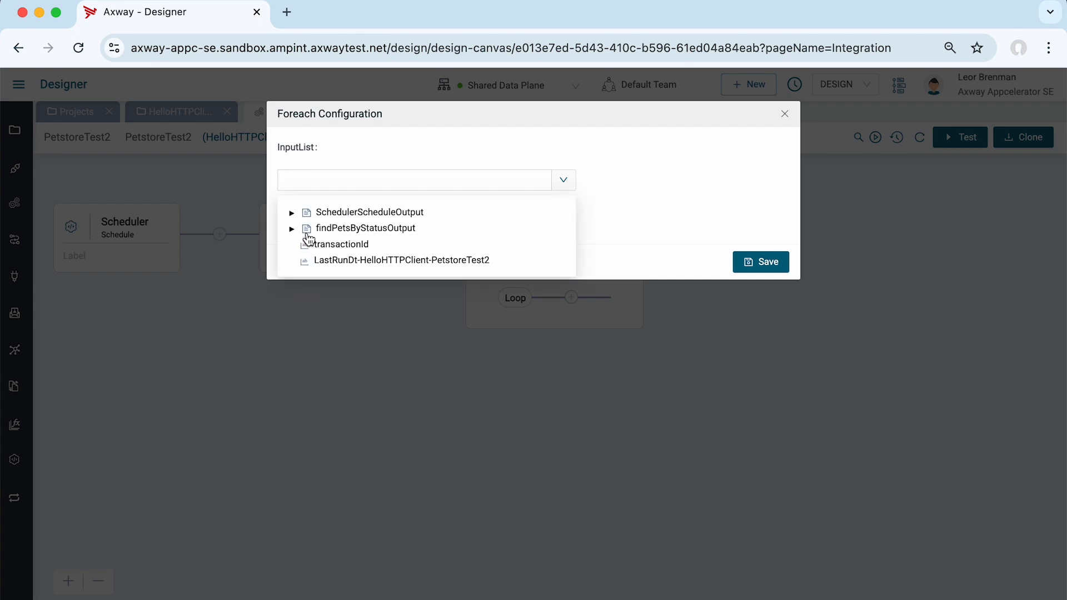
click(291, 229)
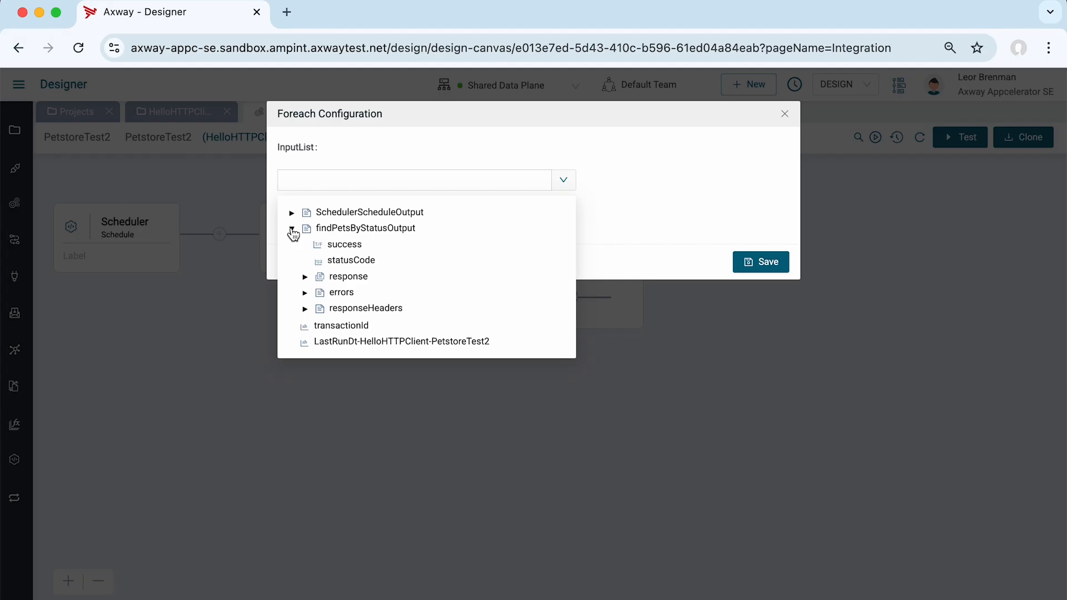
click(350, 277)
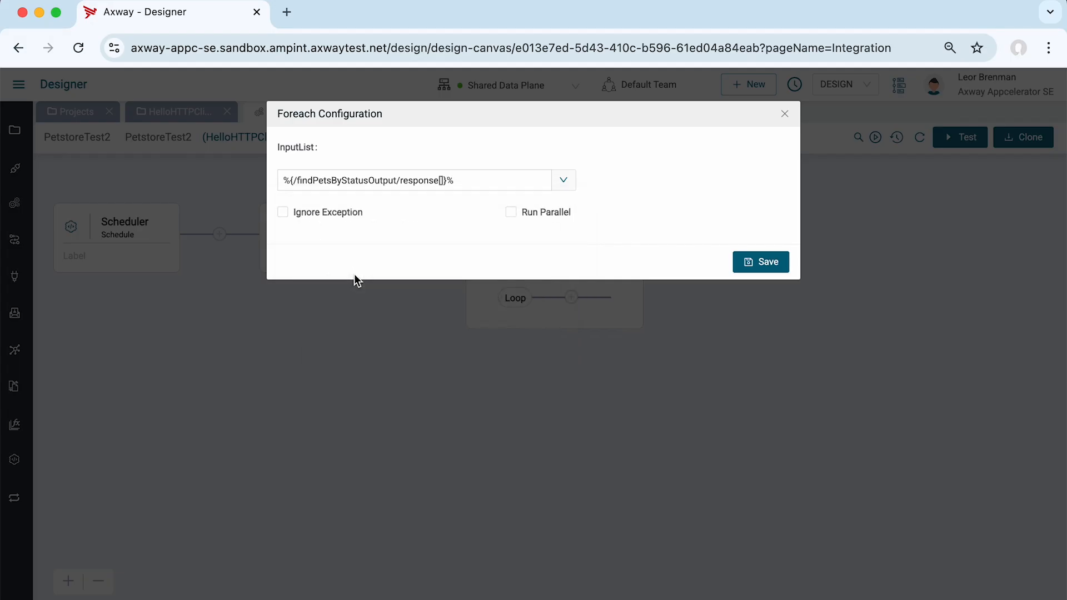
click(767, 263)
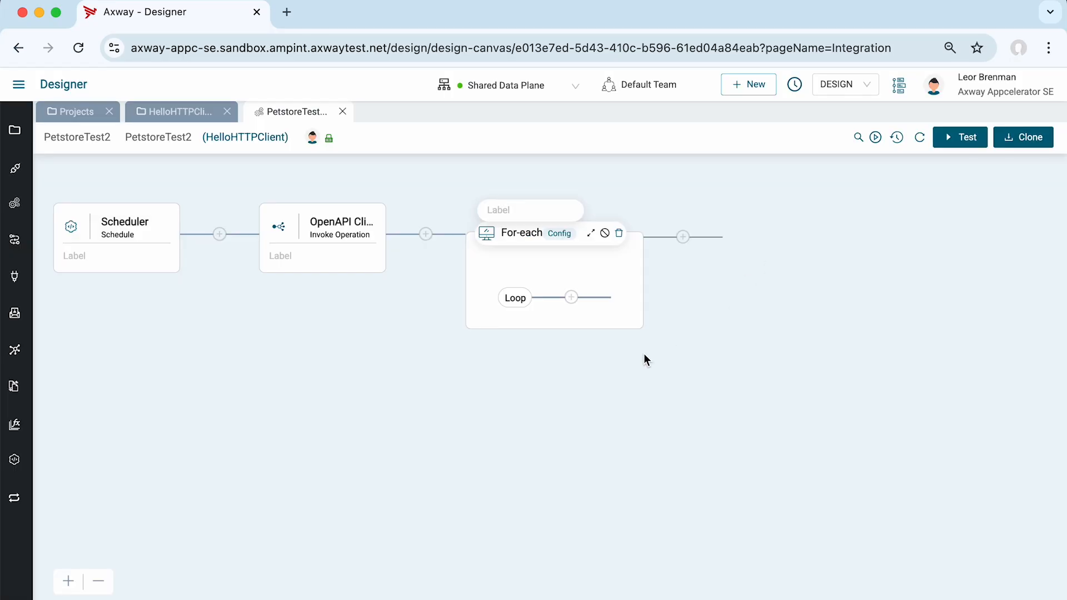
Add an If-else component inside the For-each loop.
click(572, 298)
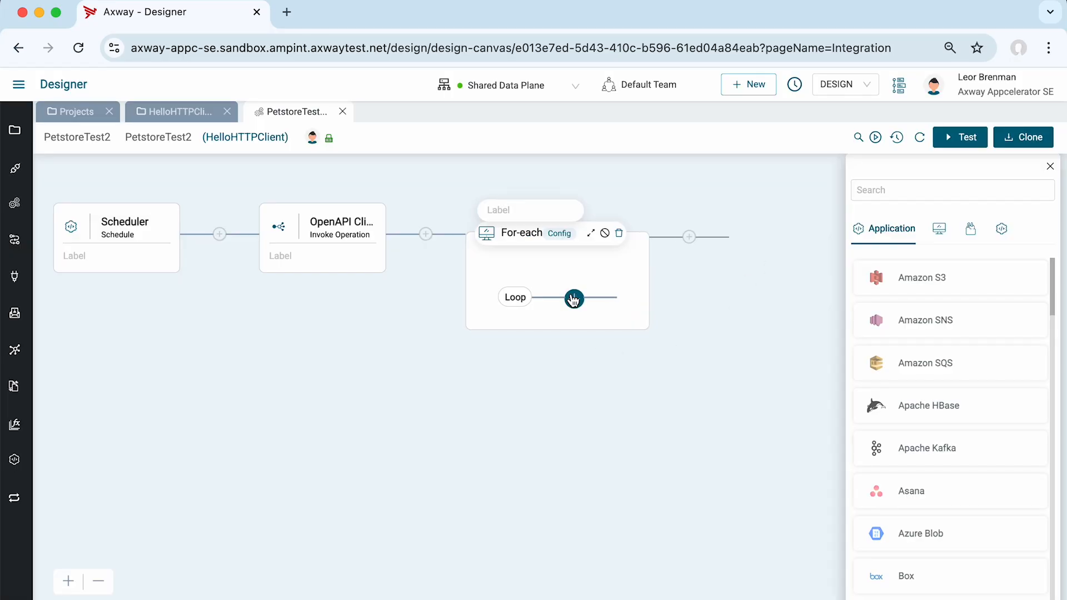
click(939, 229)
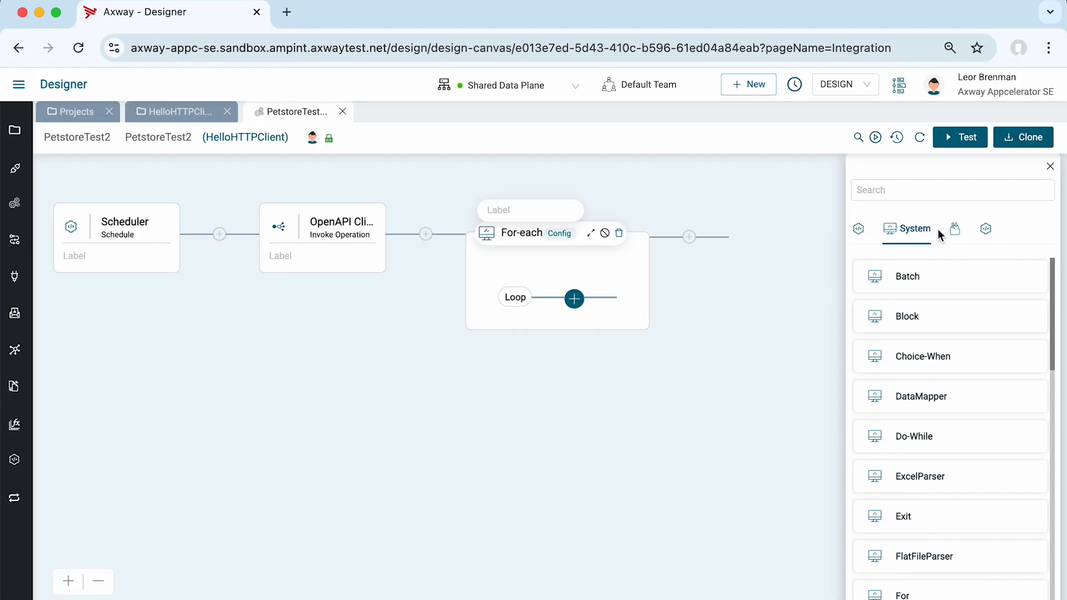
scroll(973, 360, down, 2)
scroll(971, 361, down, 5)
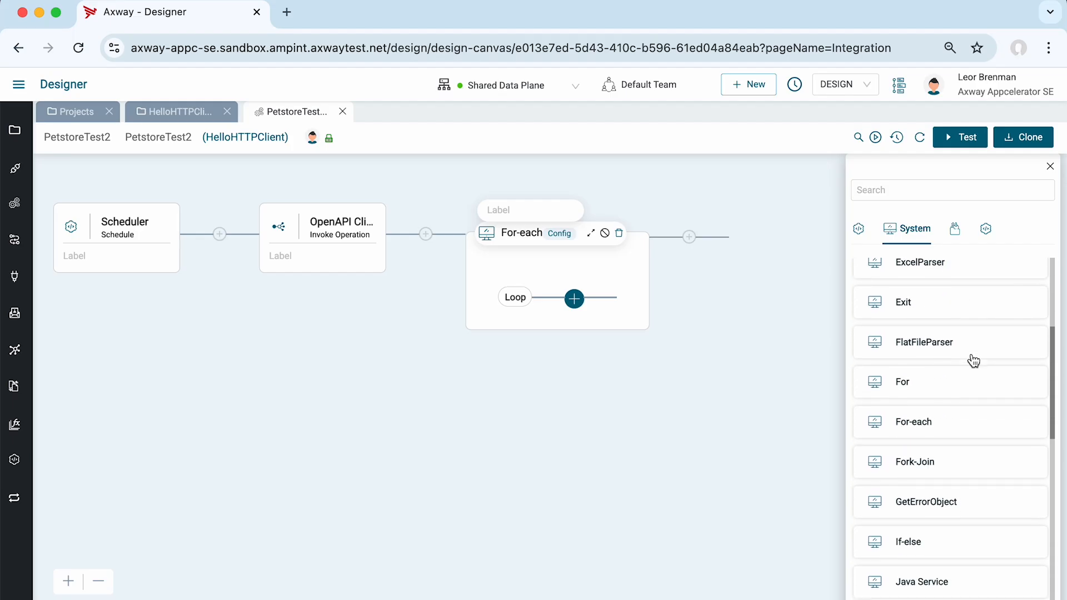
click(935, 460)
scroll(919, 464, down, 3)
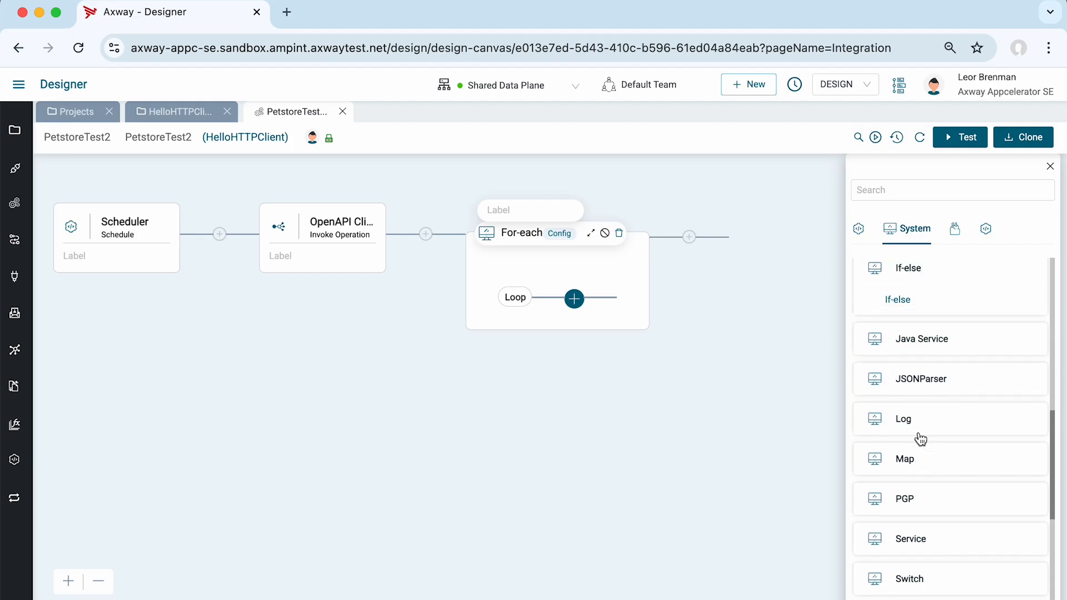
click(895, 300)
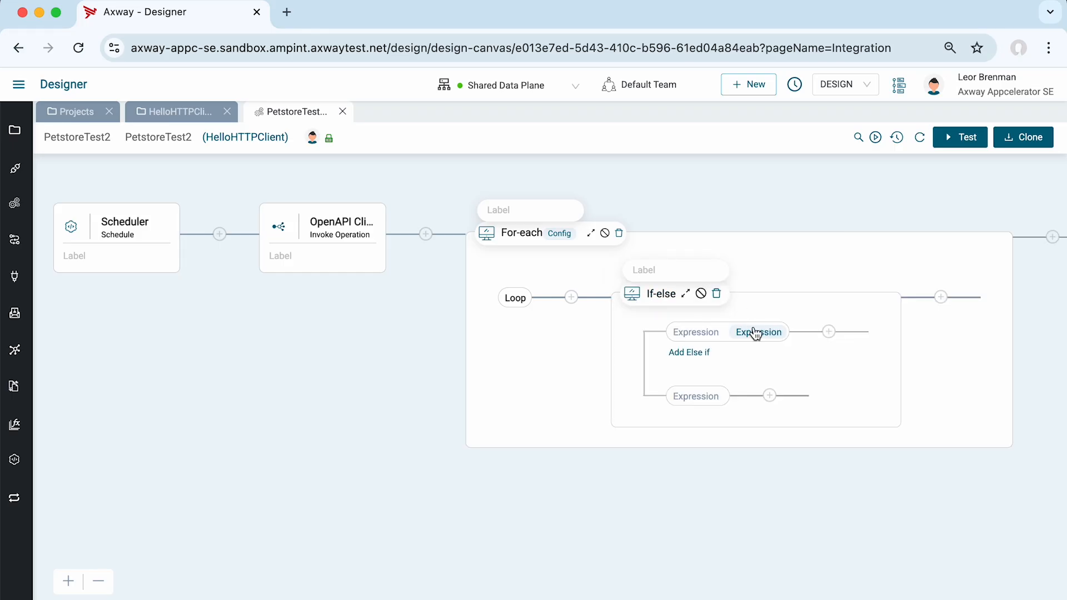
Define the If-else's first expression with iterator as the left operand and < as the operator, fill in the right operand and save the condition.
click(758, 334)
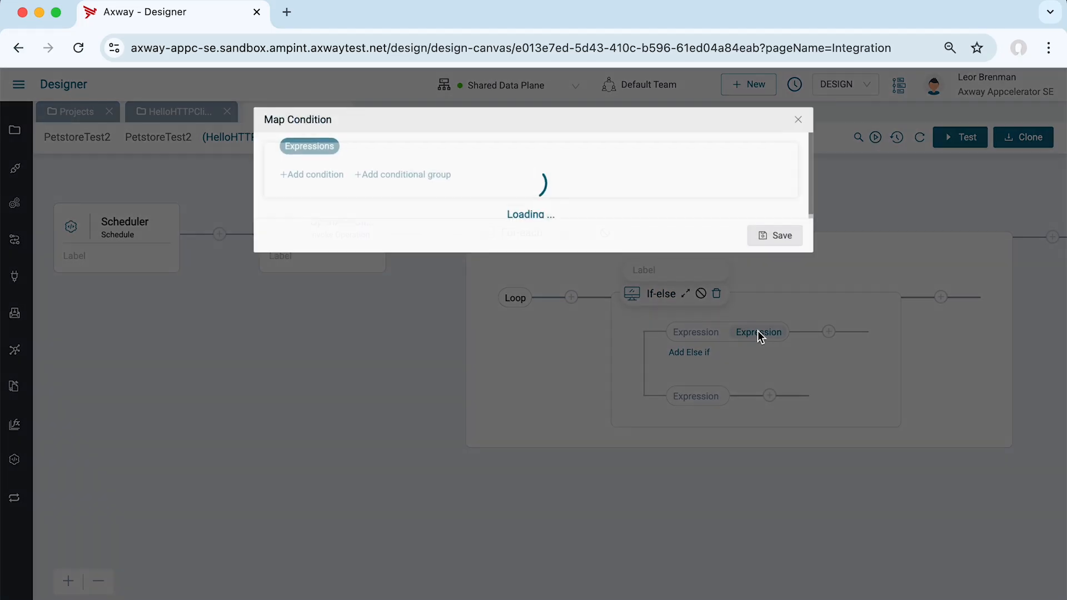
click(328, 171)
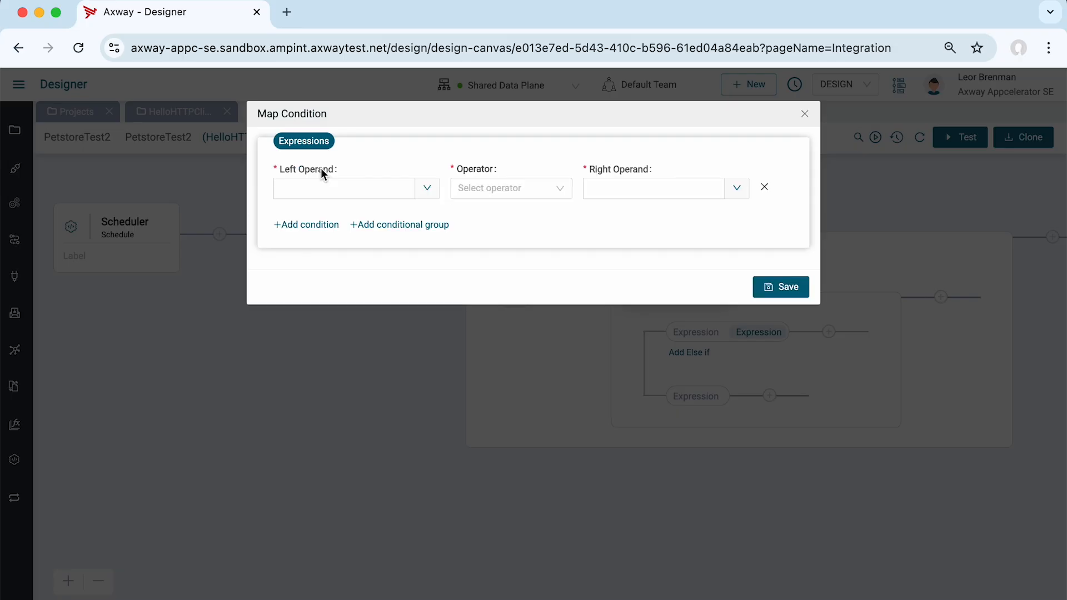
click(423, 190)
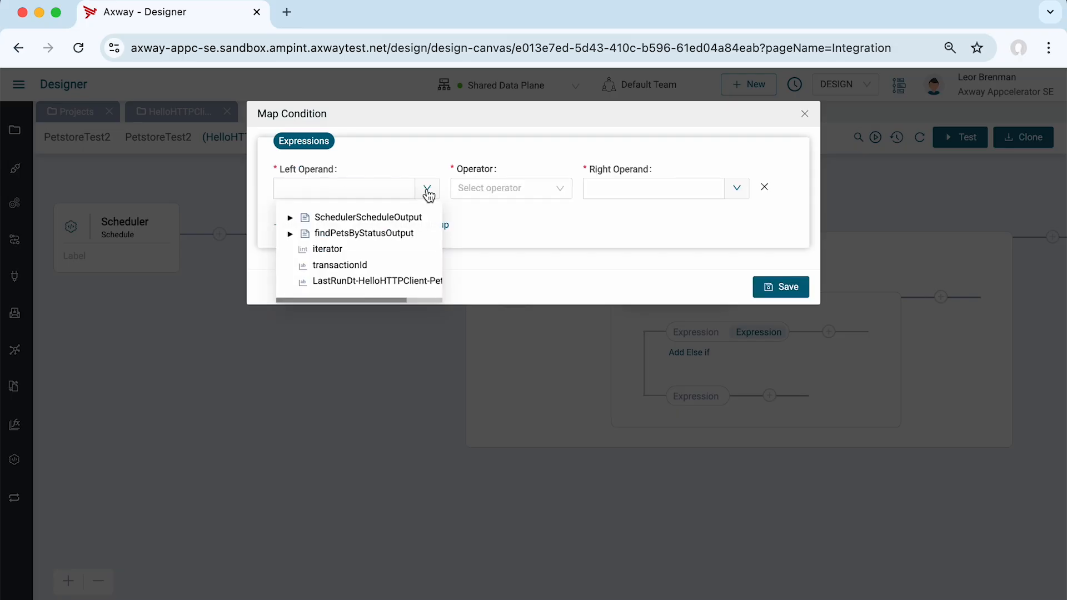
click(328, 250)
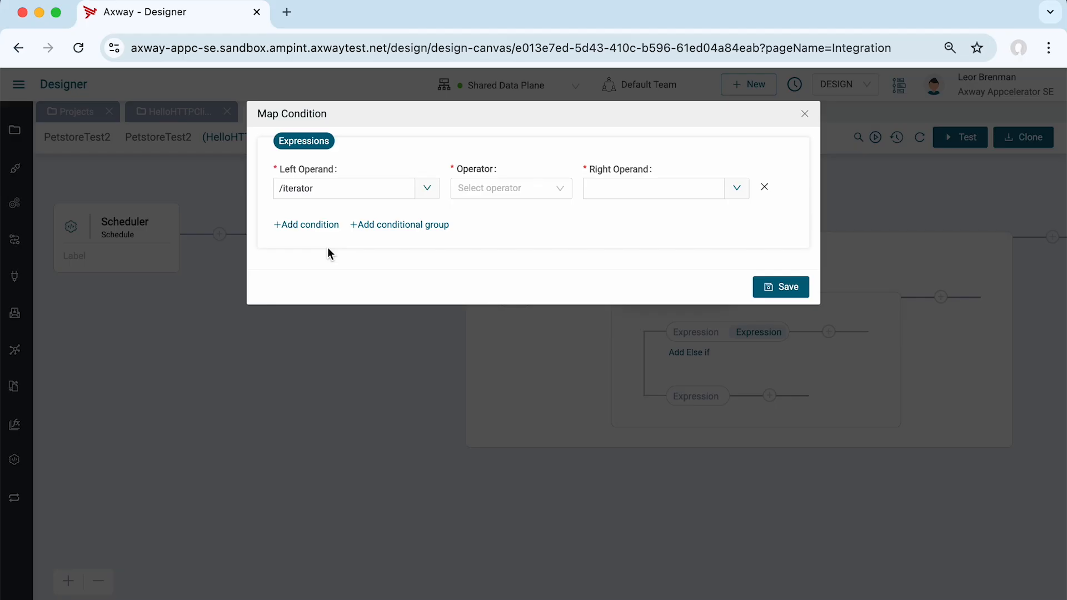
click(562, 194)
click(486, 256)
click(626, 188)
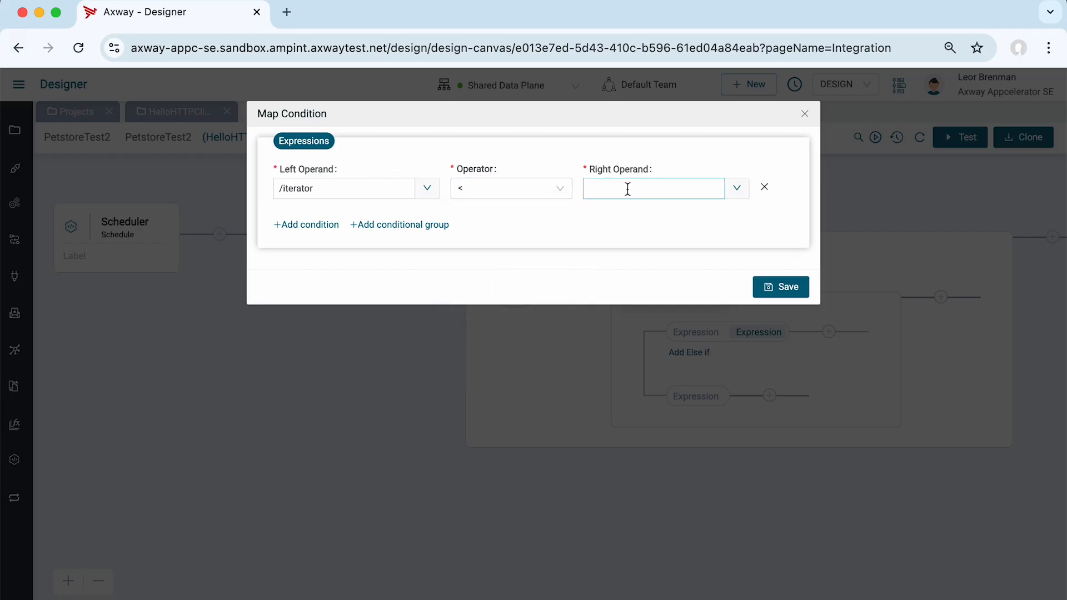
click(784, 287)
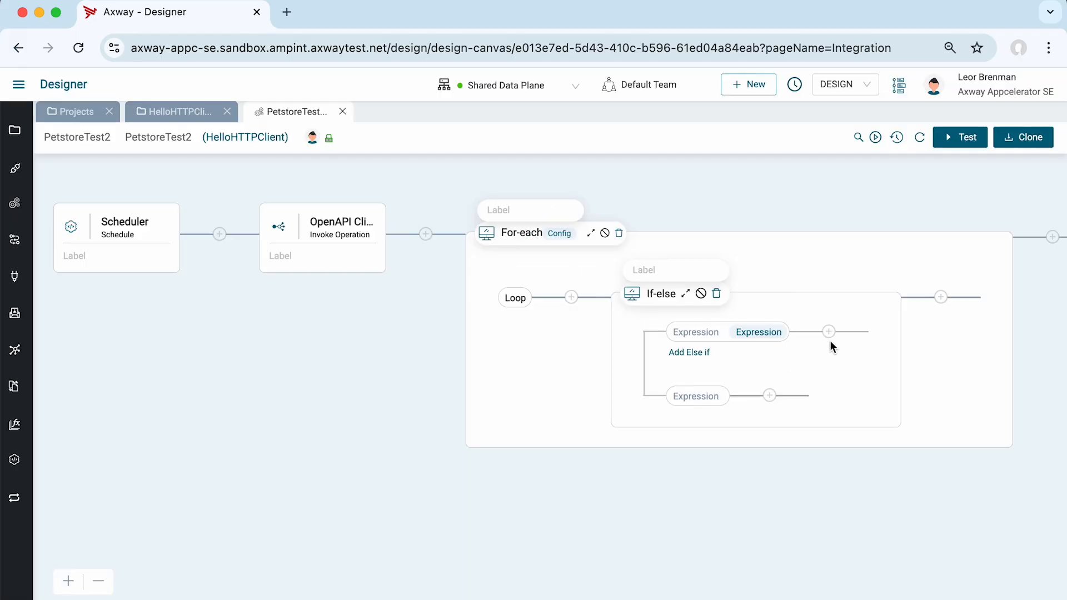
Add a Log component to the first branch of the If-else.
click(828, 331)
click(876, 183)
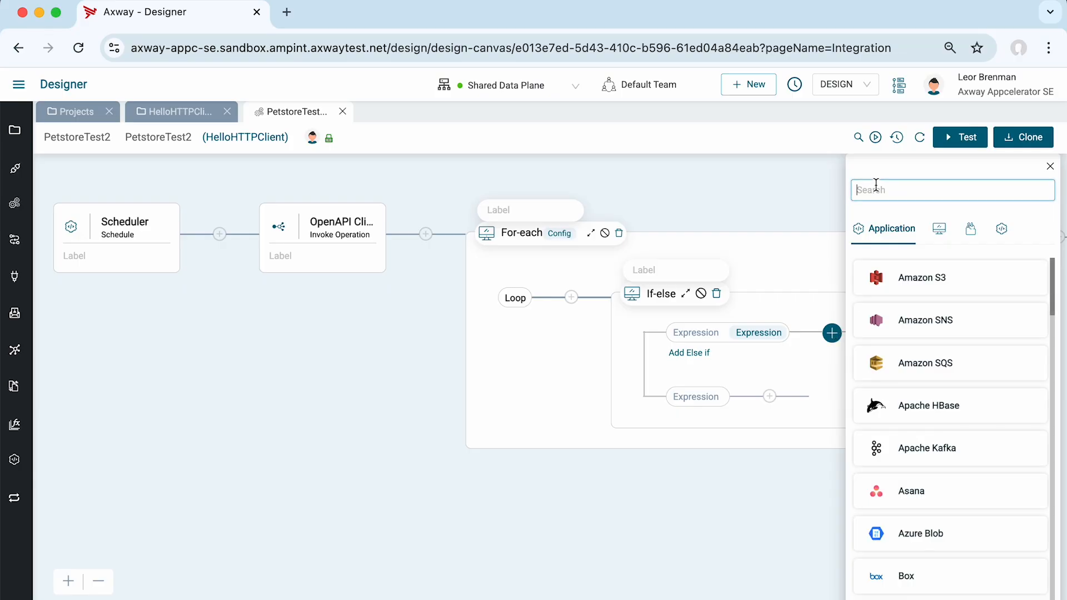
click(939, 228)
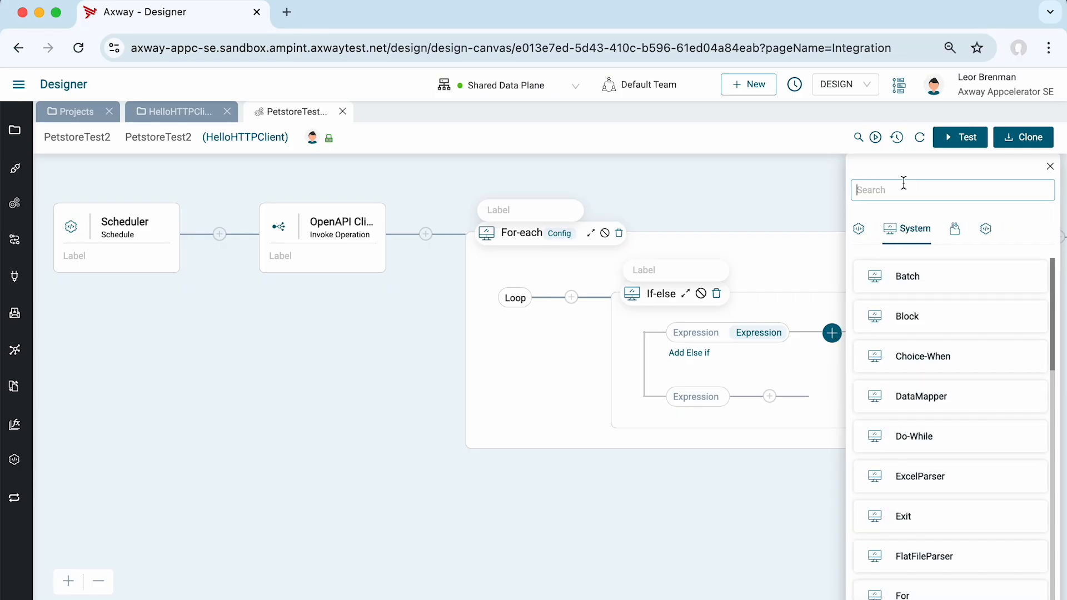
text(log)
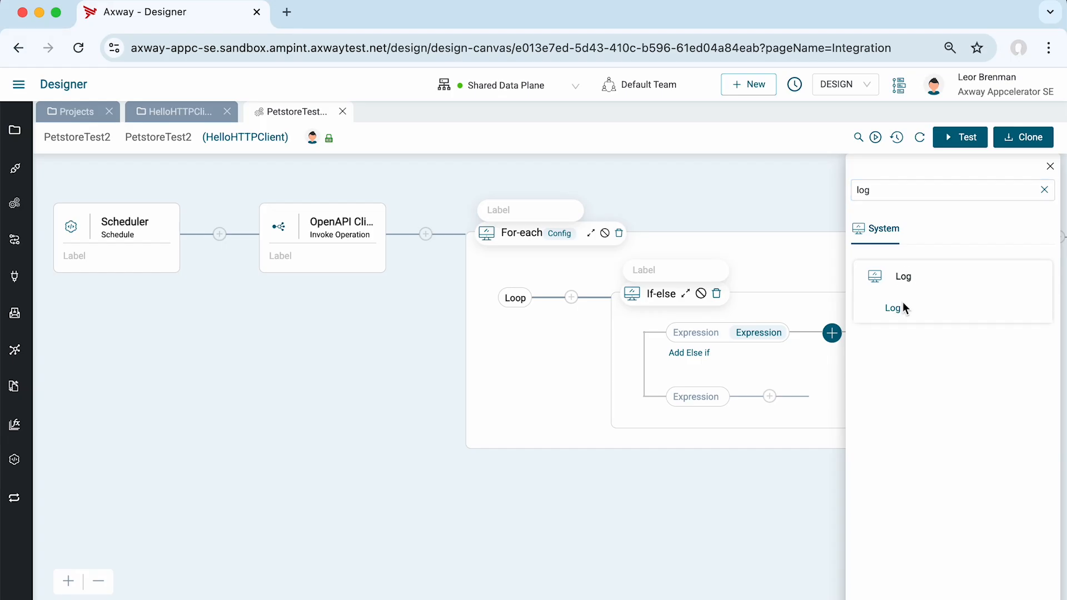
click(903, 303)
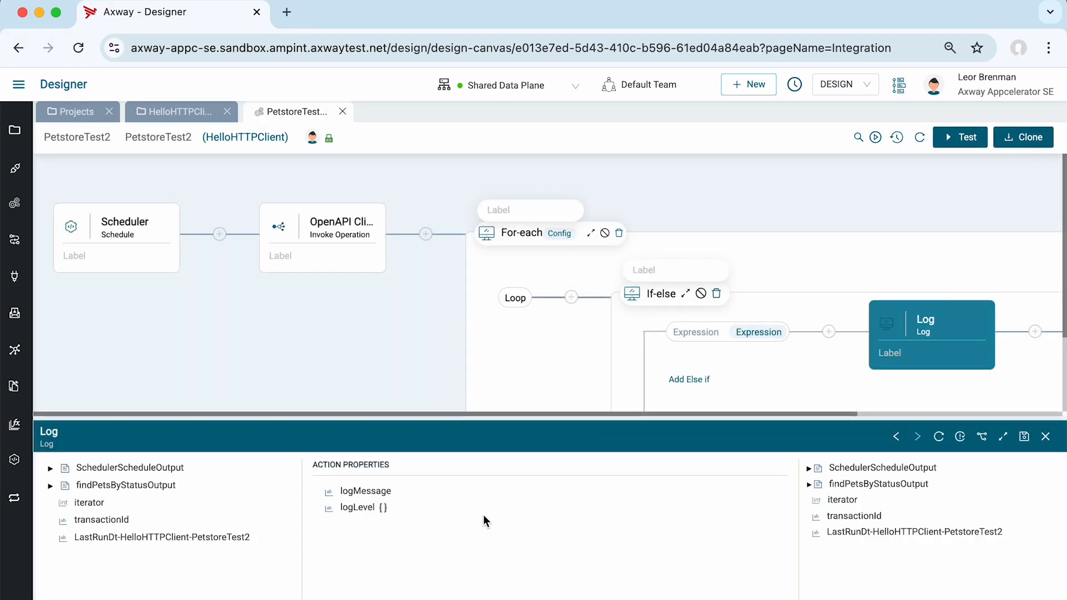
Map the name field of findPetsByStatusOutput's response to the Log component's logMessage.
click(1002, 436)
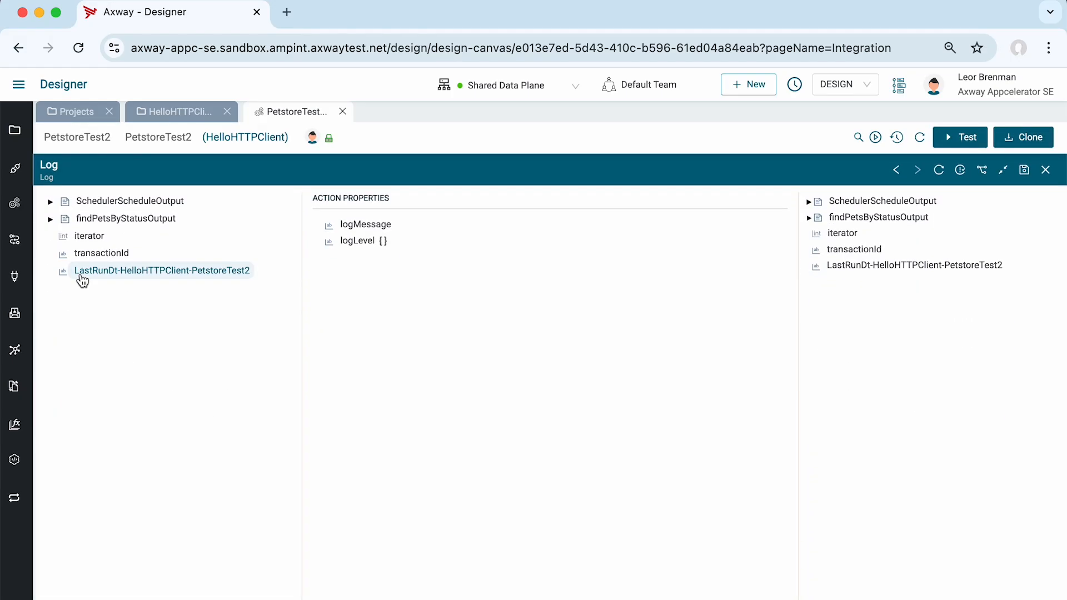
click(50, 218)
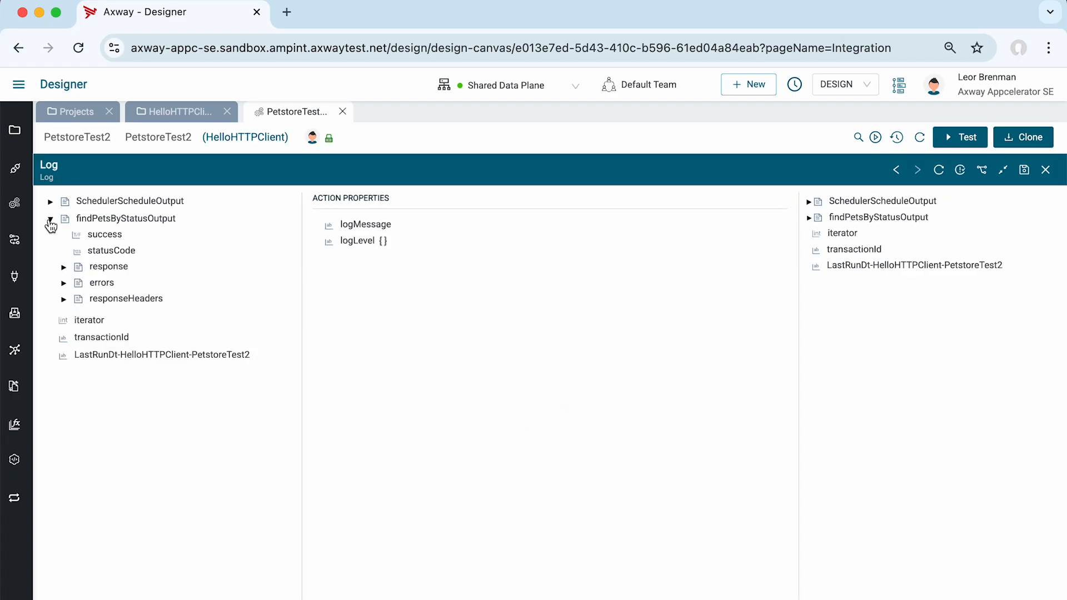
click(64, 268)
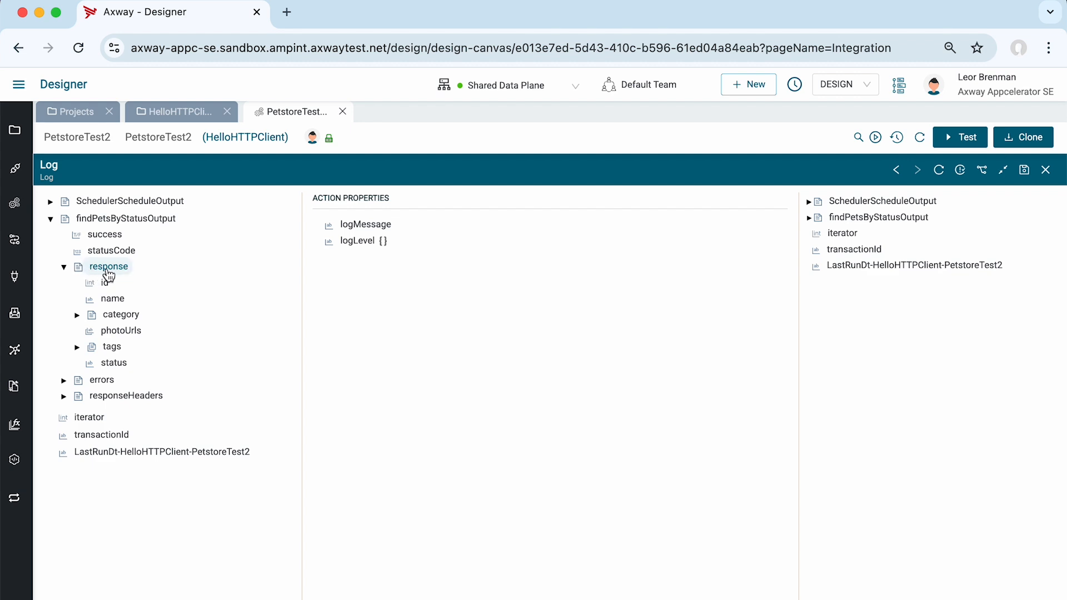
drag(113, 300, 372, 228)
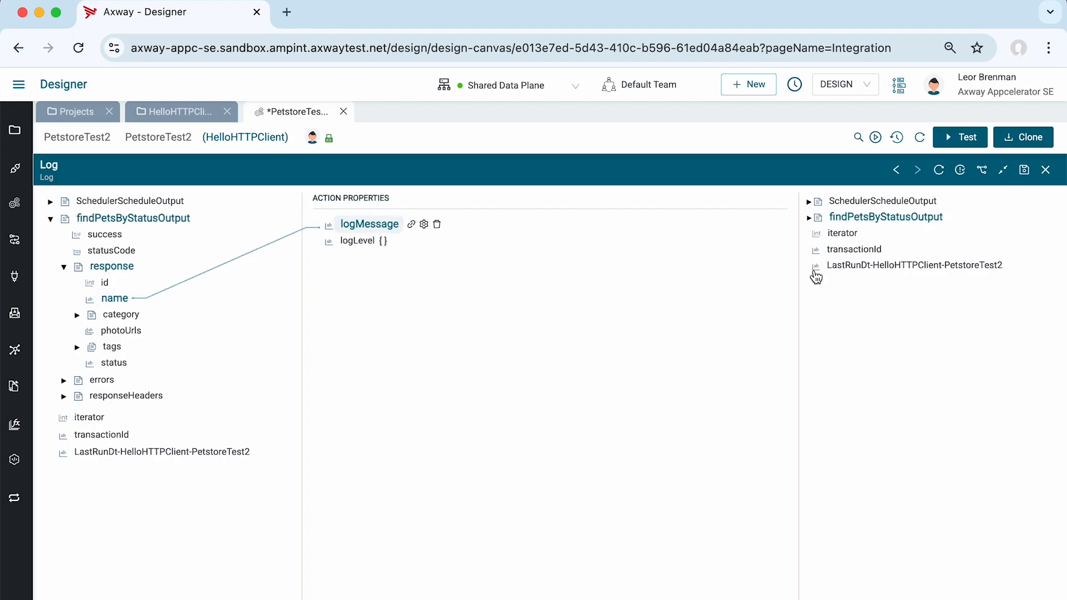
Save the PetstoreTest2 integration, run a test, refresh the transaction in Monitor and maximize its step table.
click(1025, 171)
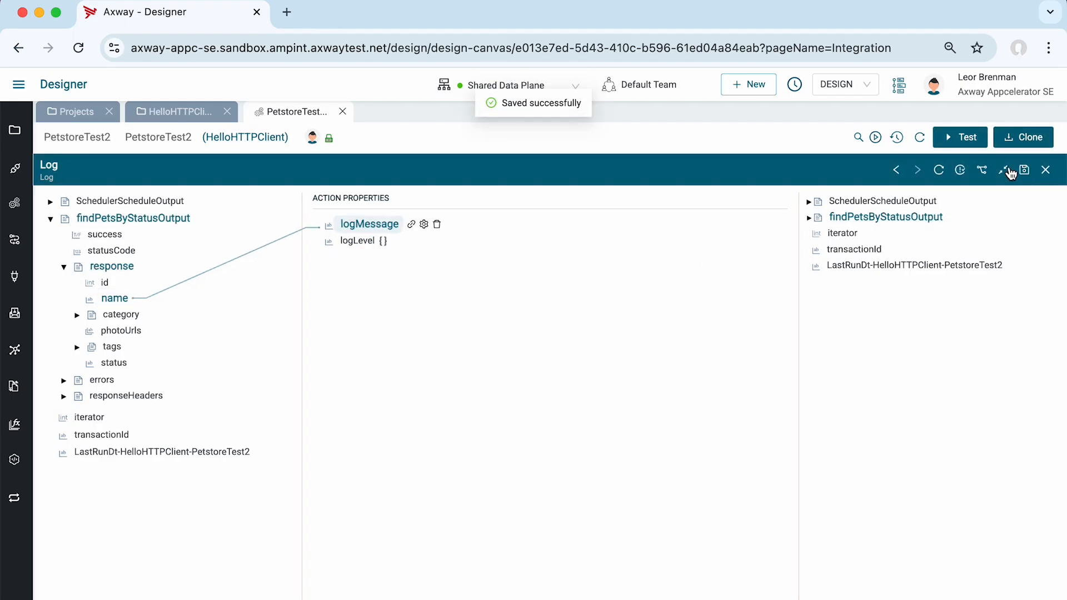
click(956, 139)
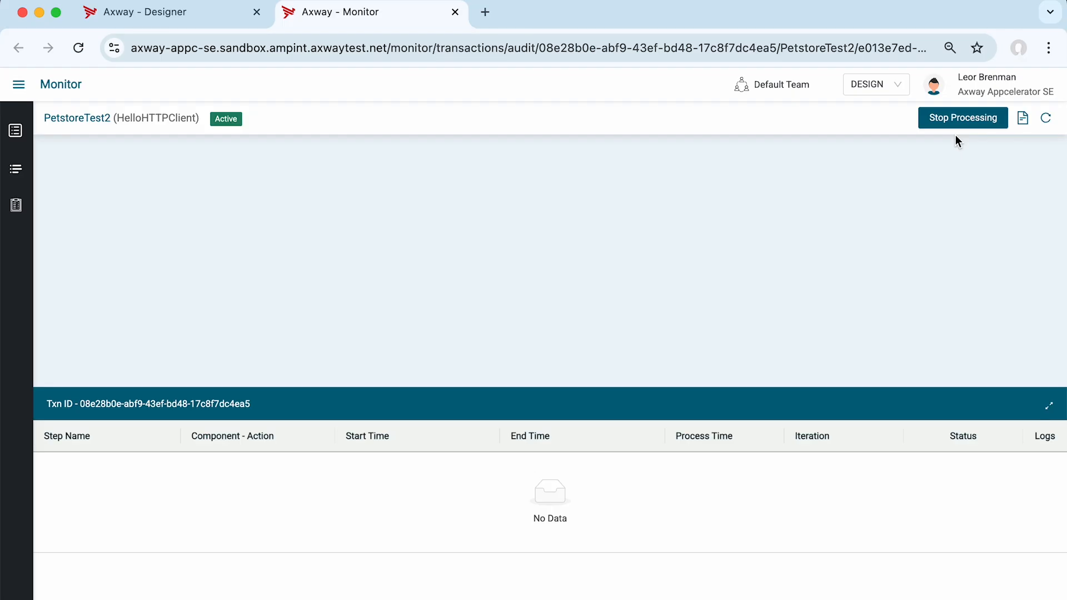
click(1046, 118)
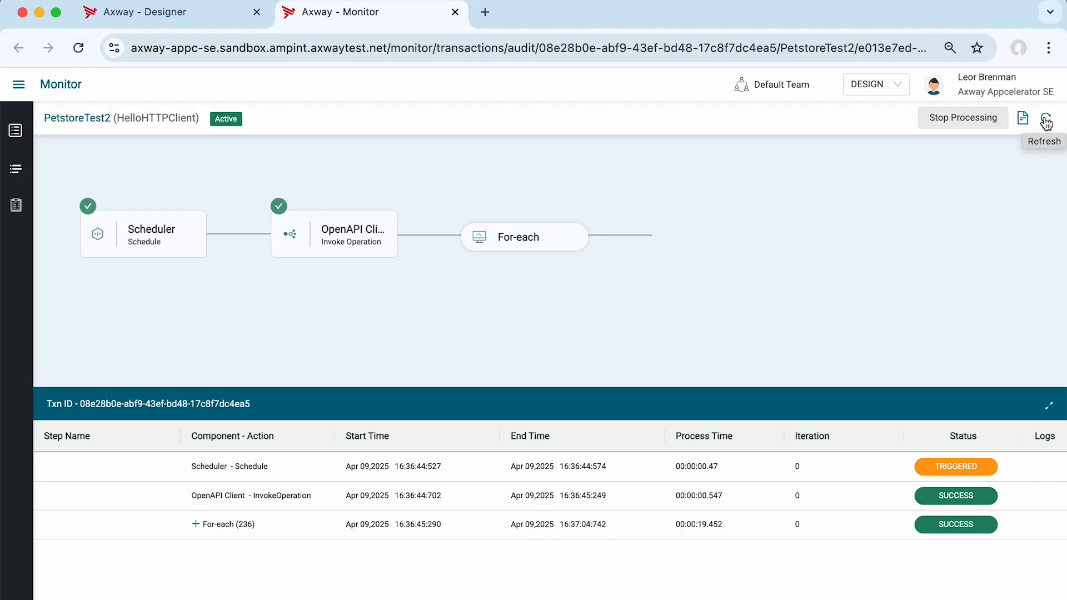
click(1049, 405)
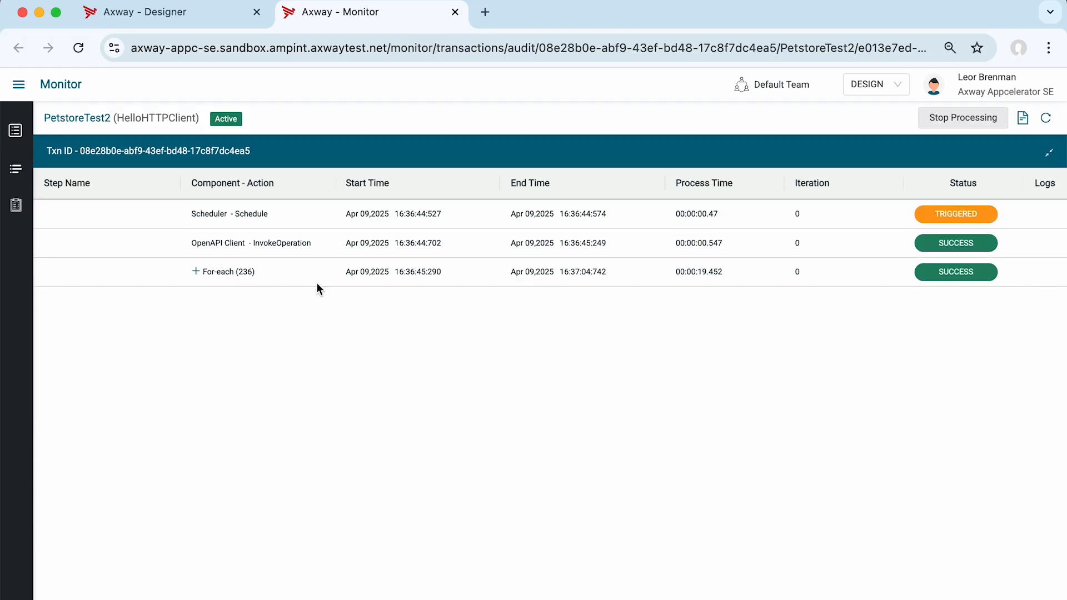
Inspect the OpenAPI Client InvokeOperation output, expanding the findPetsByStatusOutput response array and its item 3, and close the details.
click(311, 248)
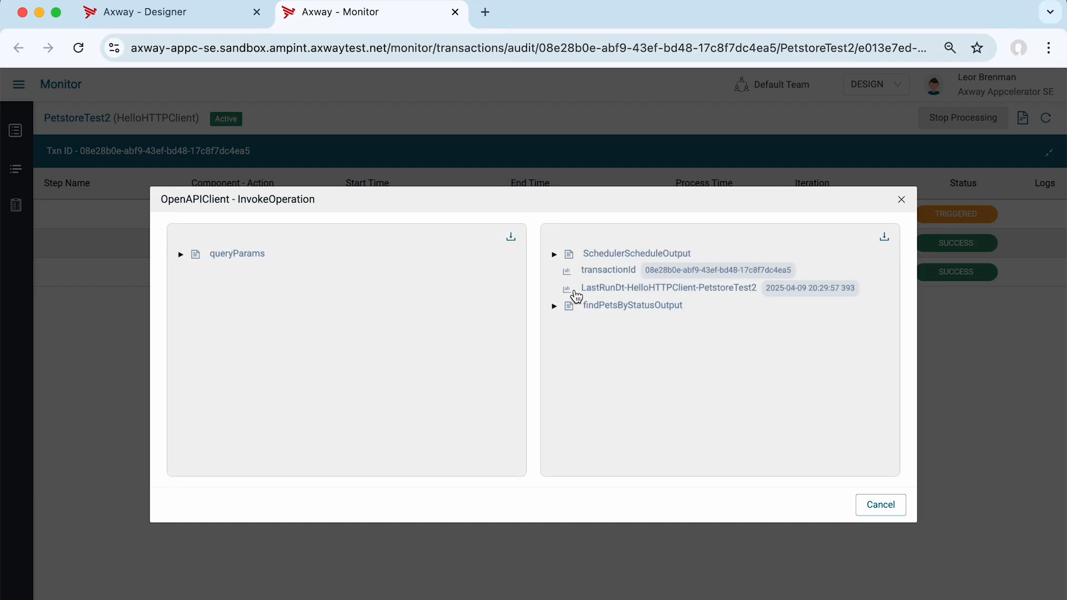
click(554, 306)
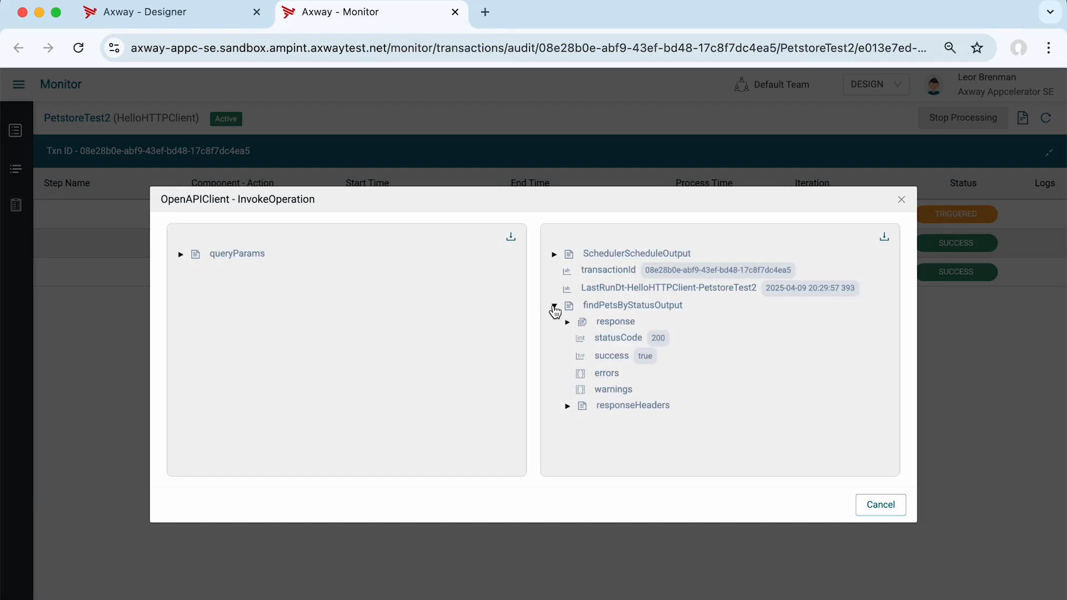
click(568, 323)
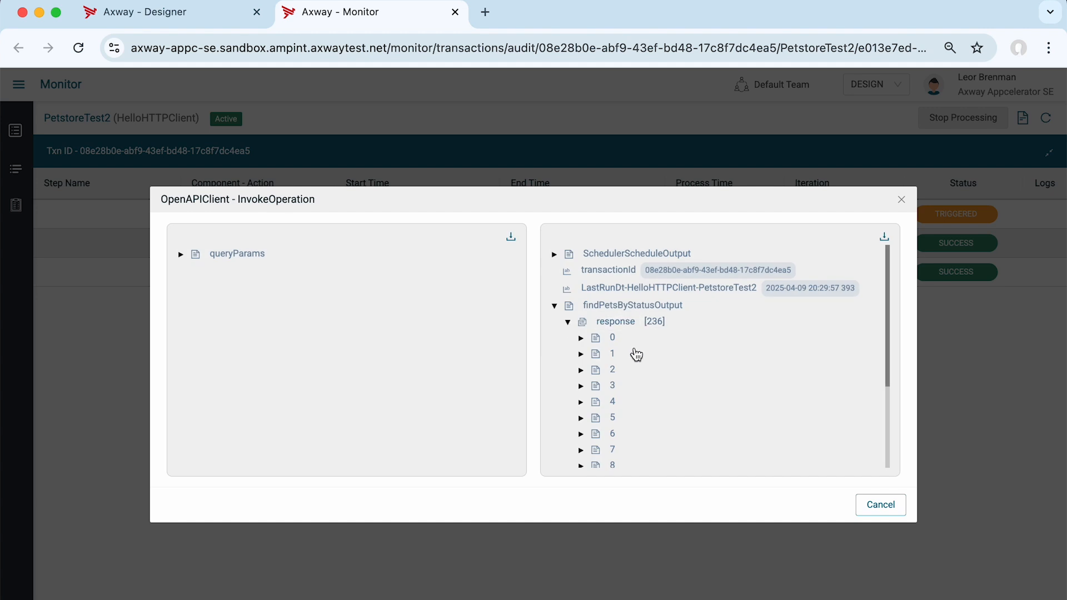
scroll(636, 354, down, 1)
scroll(637, 354, down, 3)
click(581, 295)
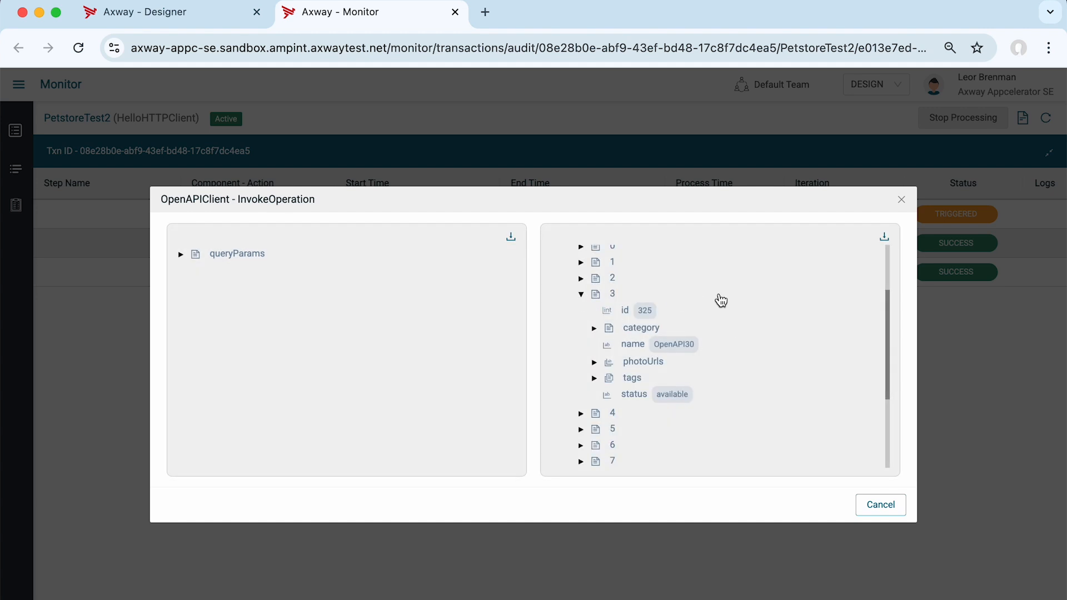
click(584, 296)
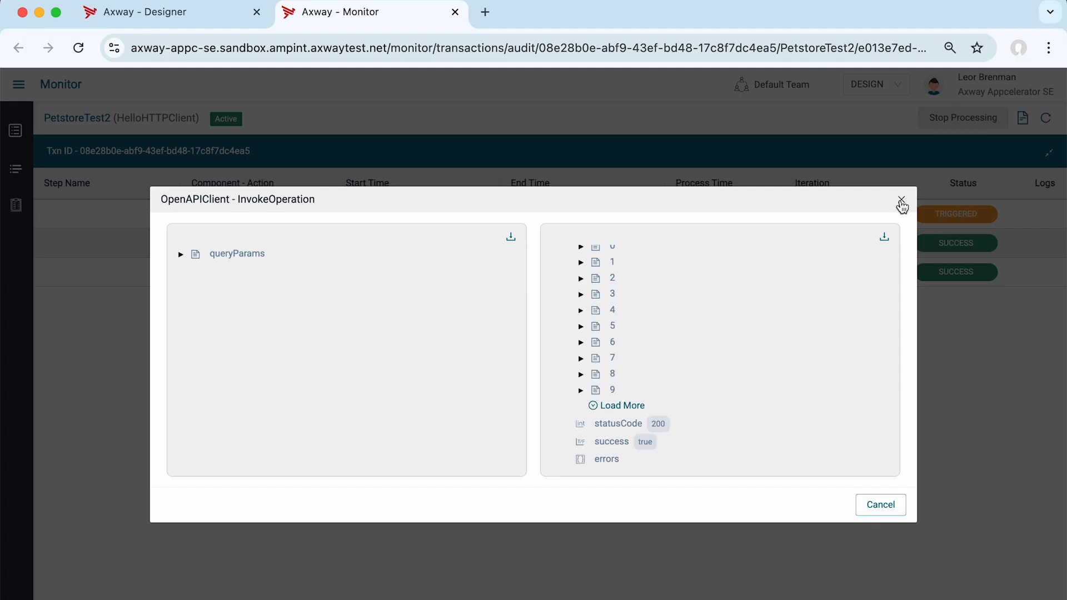
click(901, 200)
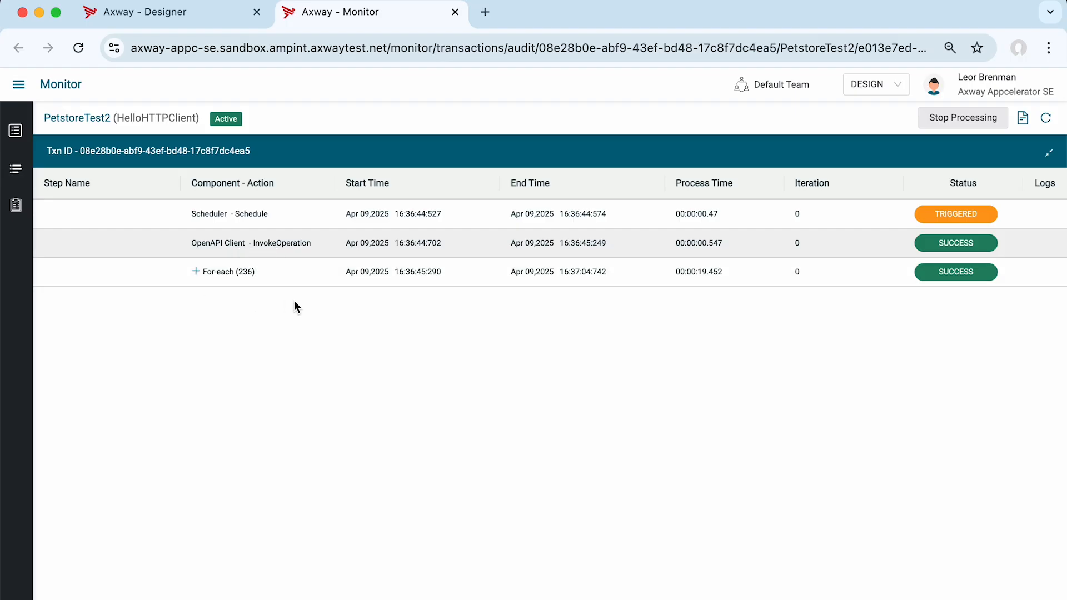
Open the For-each iterations and check page 24 before returning to page 1.
click(195, 272)
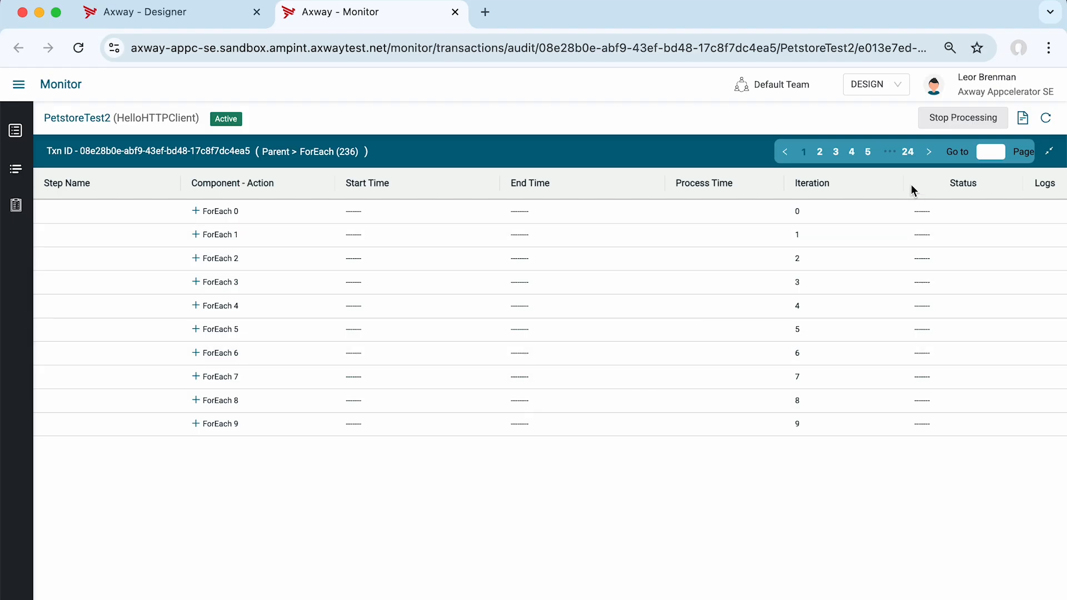
click(908, 156)
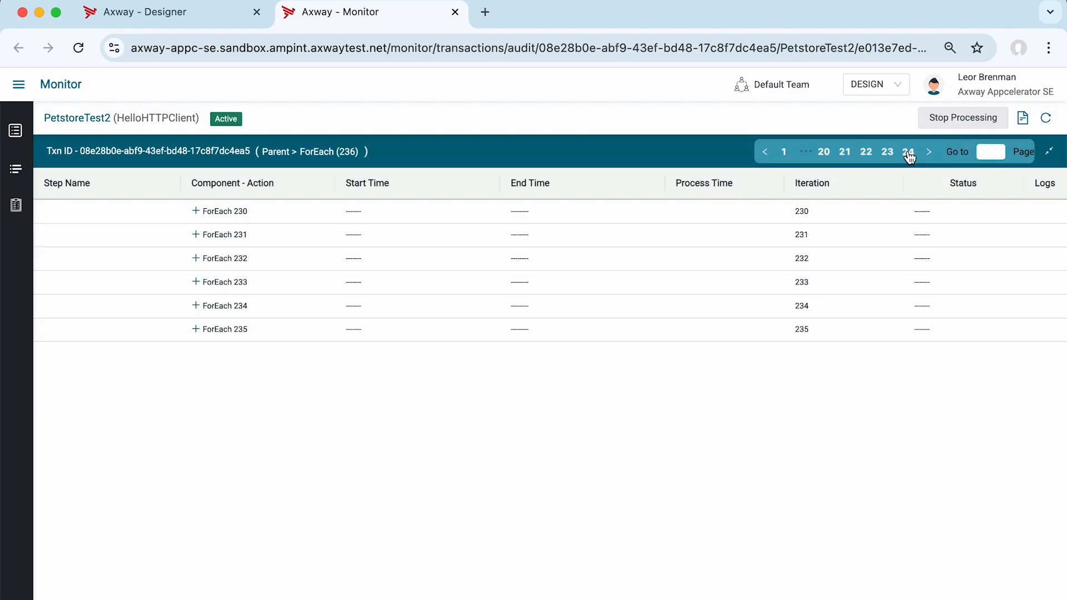
click(784, 153)
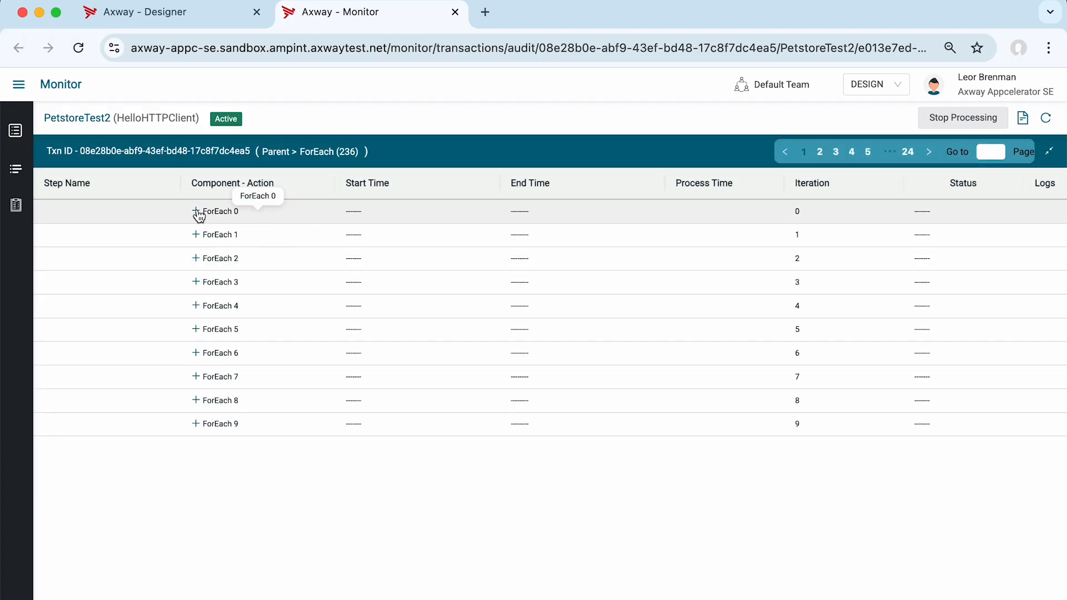
Drill into ForEach 0 and its If-else, and view the details of the Log action.
click(198, 212)
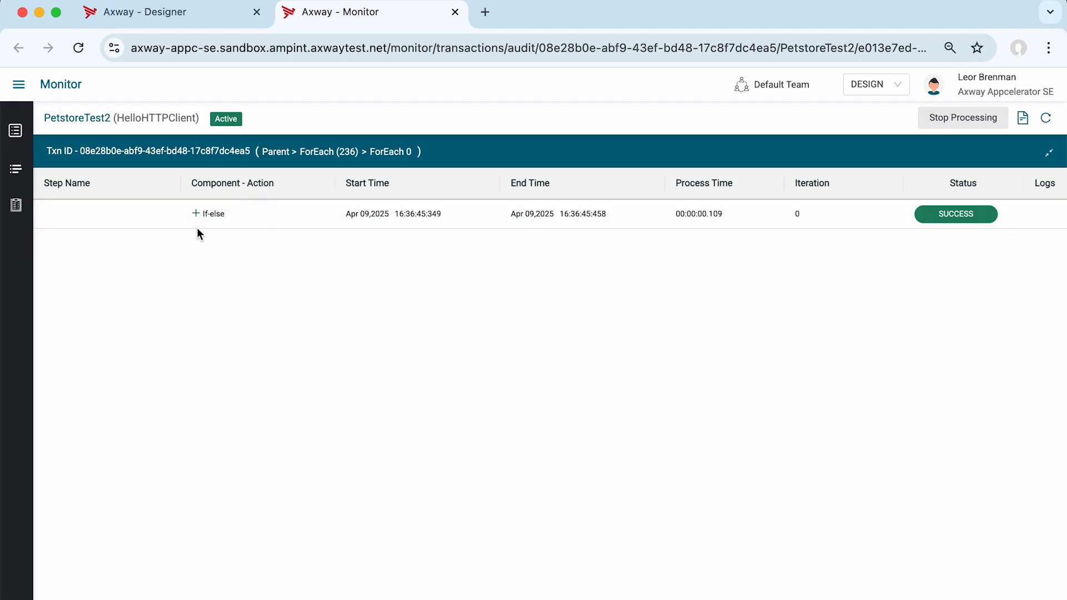
click(196, 214)
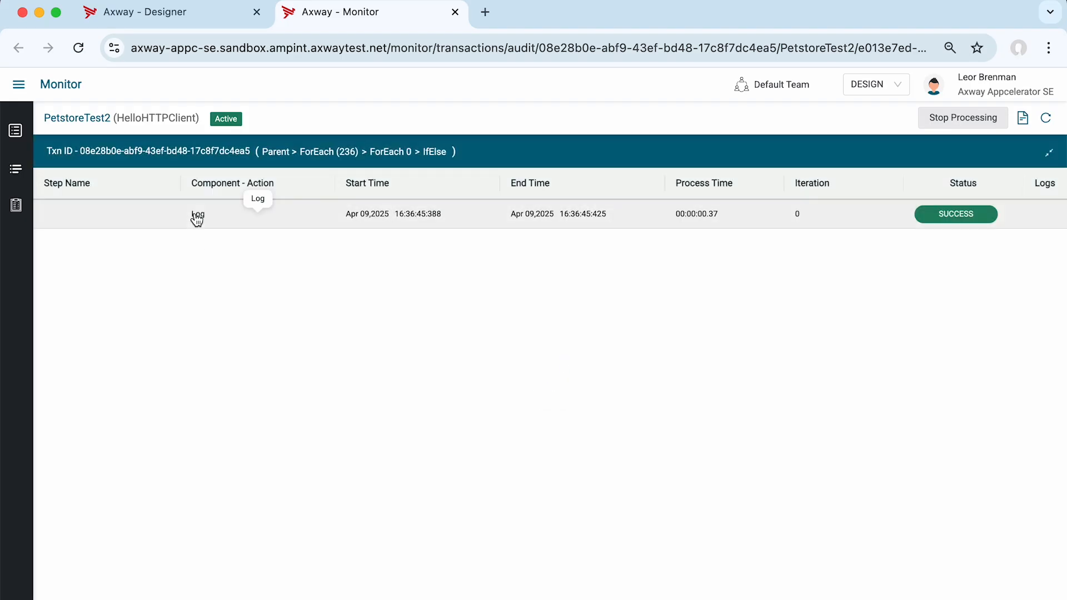
click(226, 214)
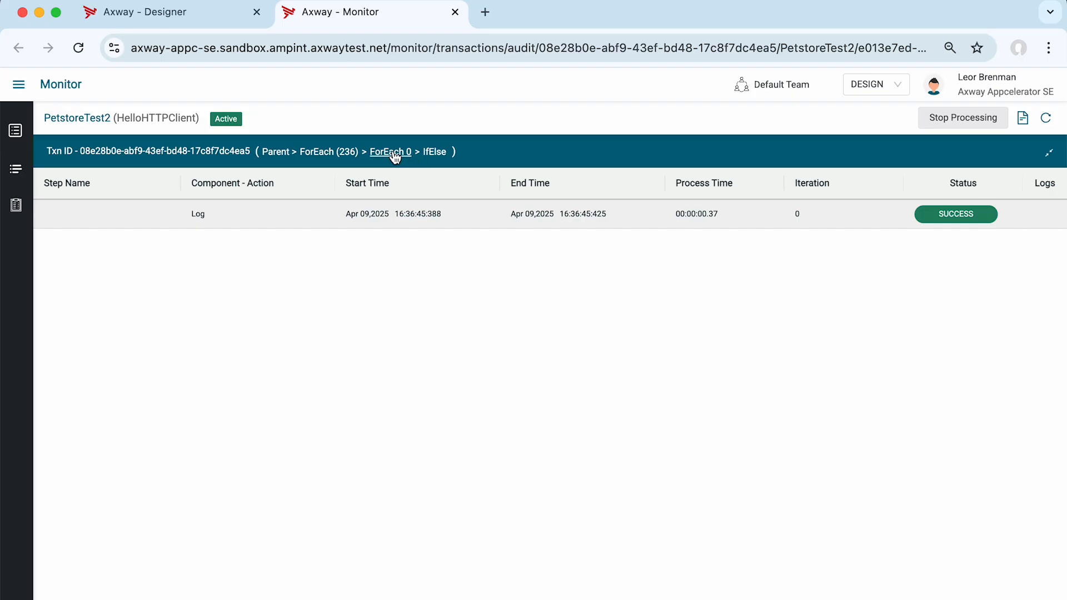
Return to the ForEach list and examine what ran inside the If-else of ForEach 5.
click(318, 154)
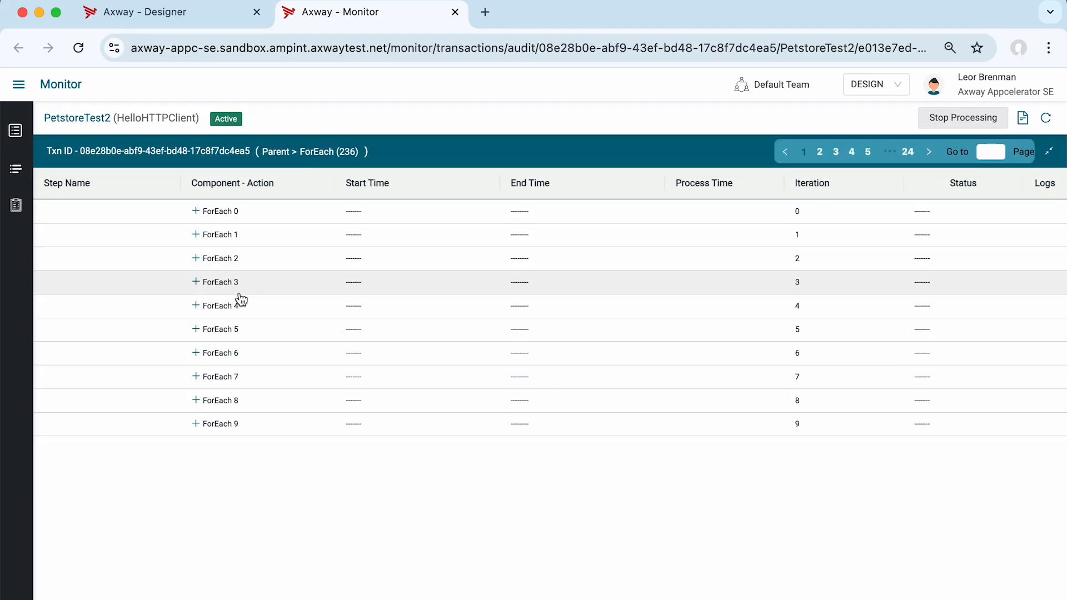
click(195, 333)
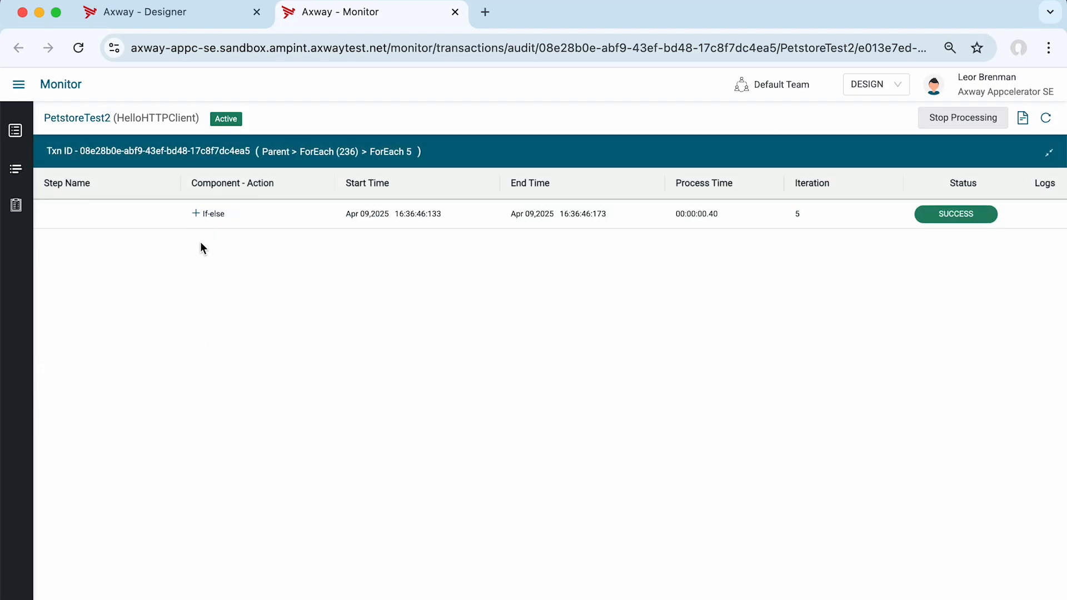
click(195, 214)
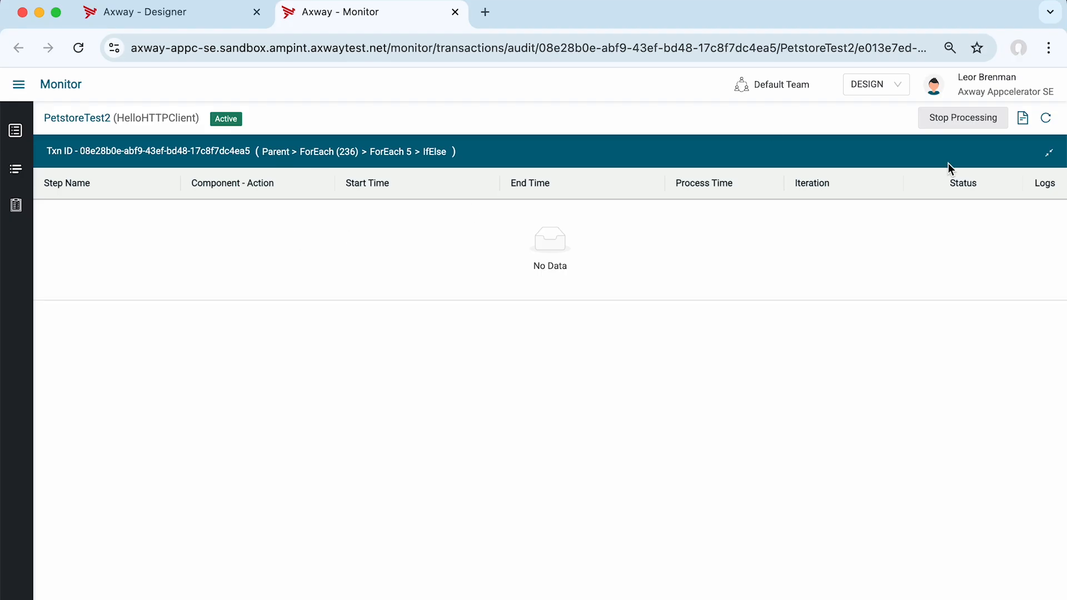
Open the Log details in ForEach 4's If-else and examine the pet fields under findPetsByStatusOutput's response.
click(332, 152)
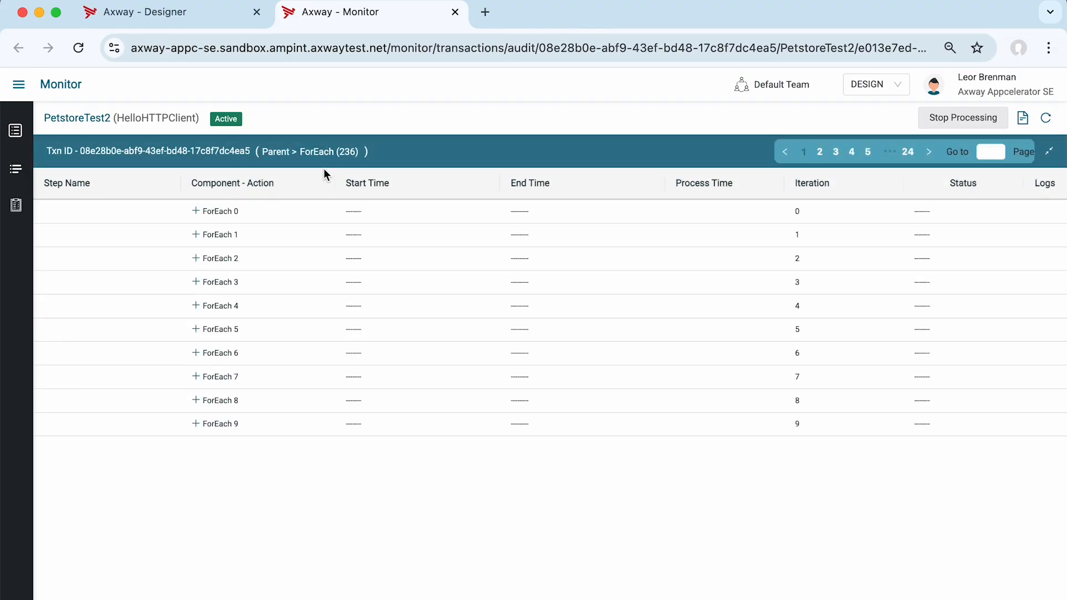
click(197, 305)
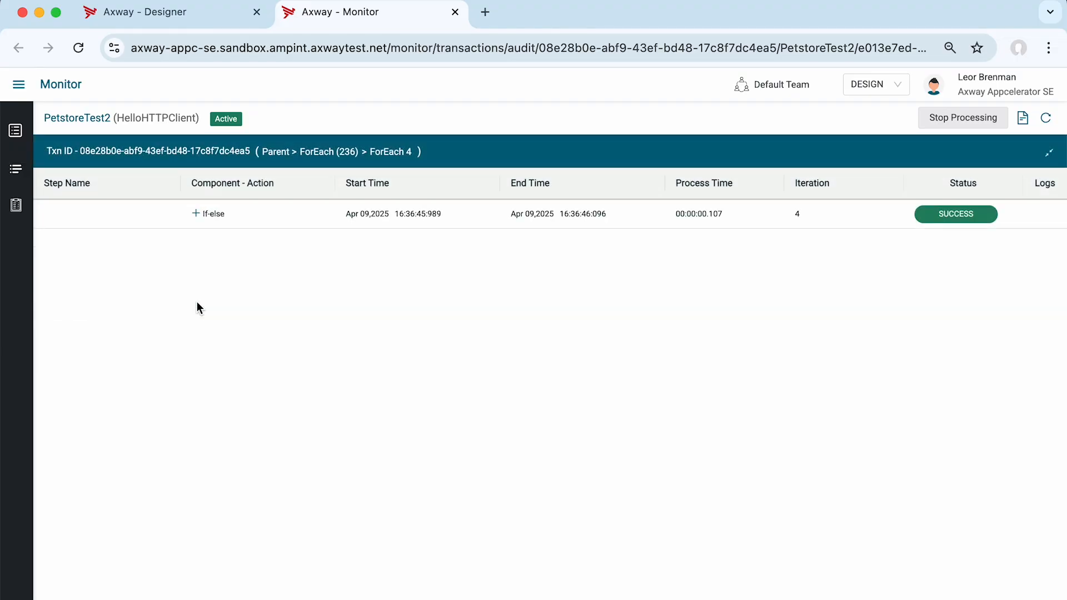
click(196, 214)
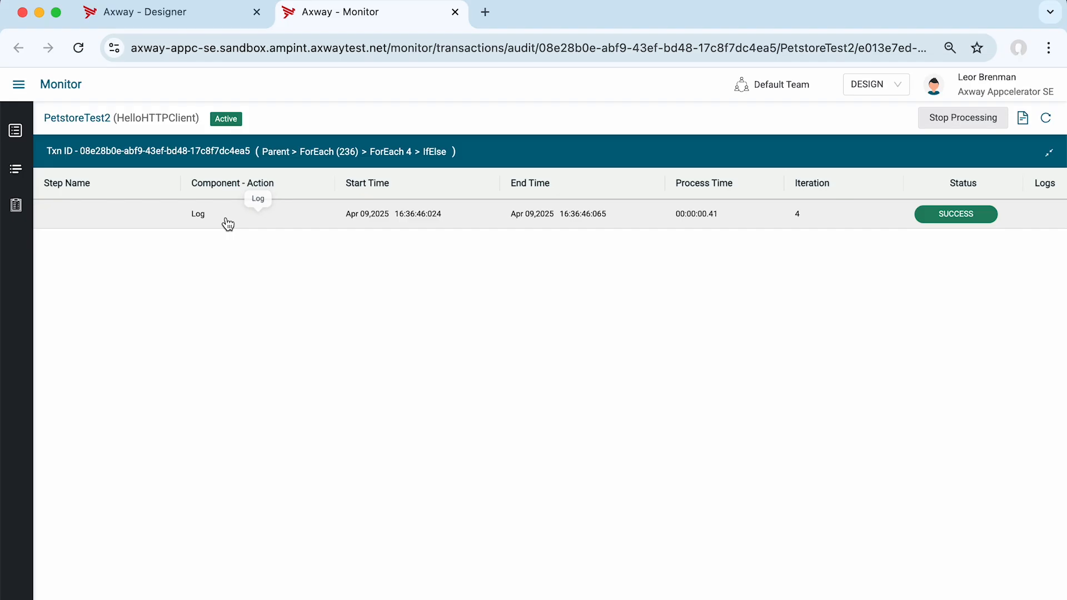
click(225, 219)
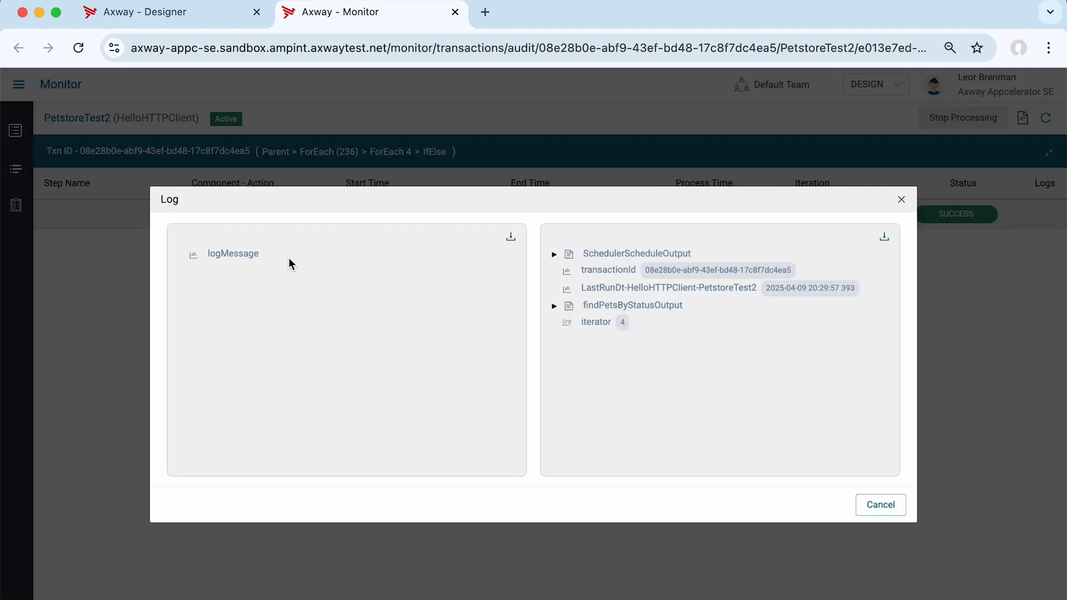
click(554, 307)
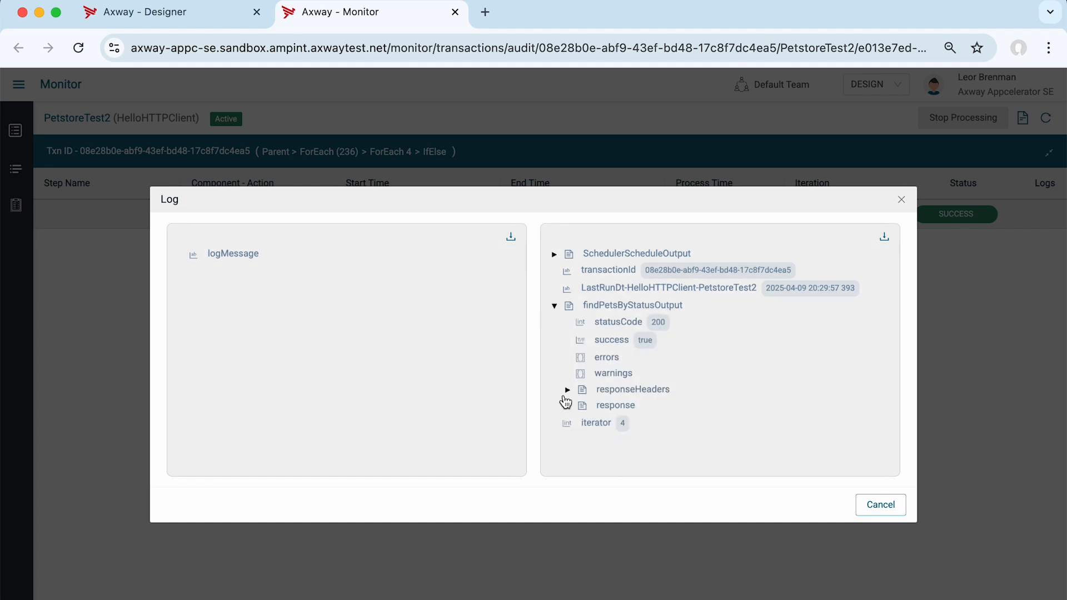
click(567, 406)
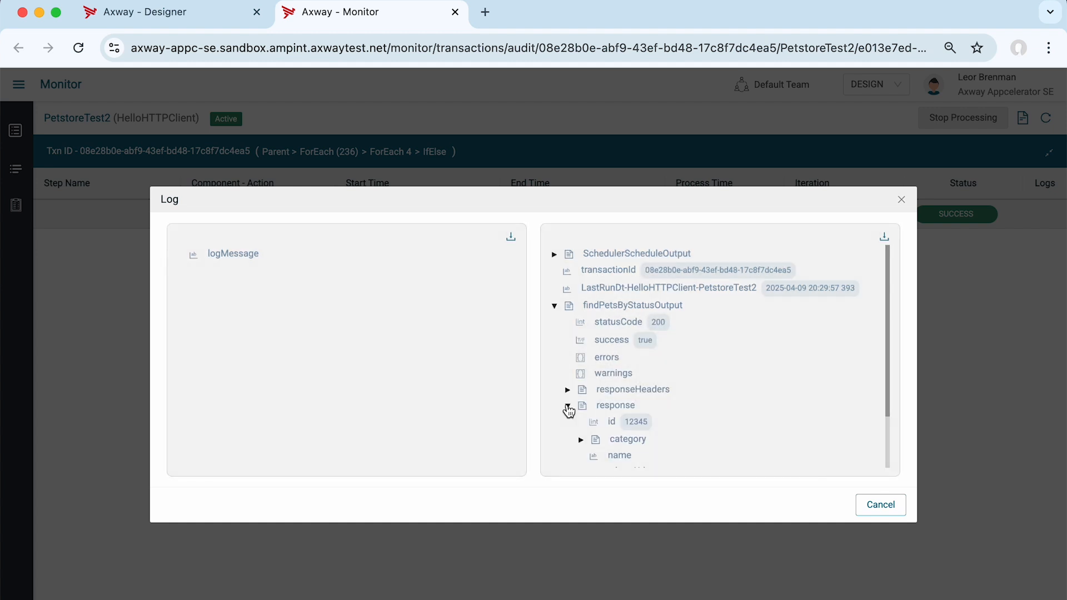
scroll(590, 361, down, 2)
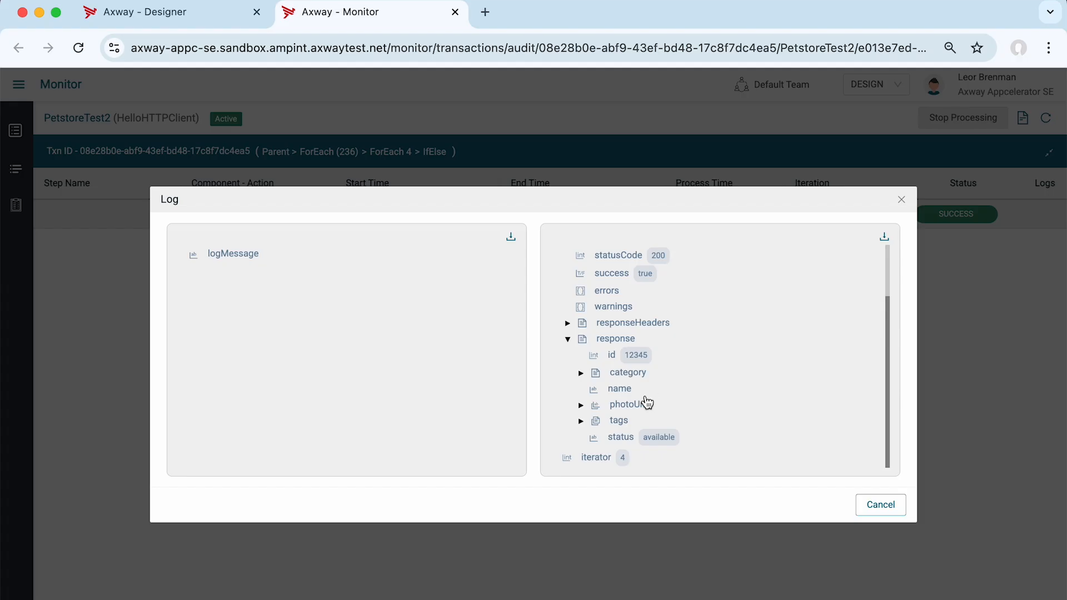